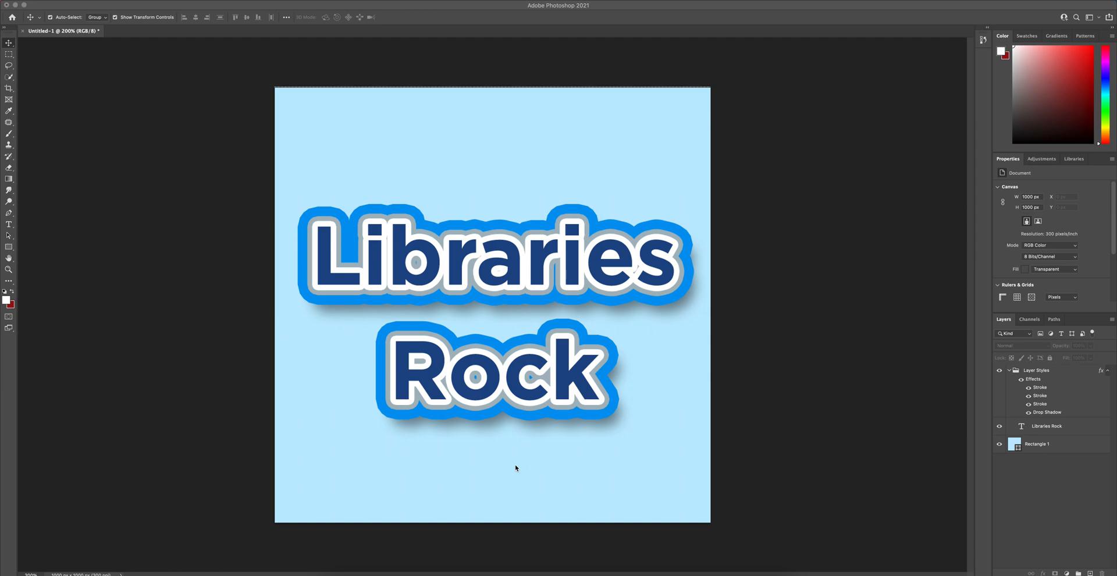
Create a new document from the 1000 pixel grid Art & Illustration preset, 1000 x 1000 px at 300 ppi
{"action": "left_click", "coordinate": [93, 3]}
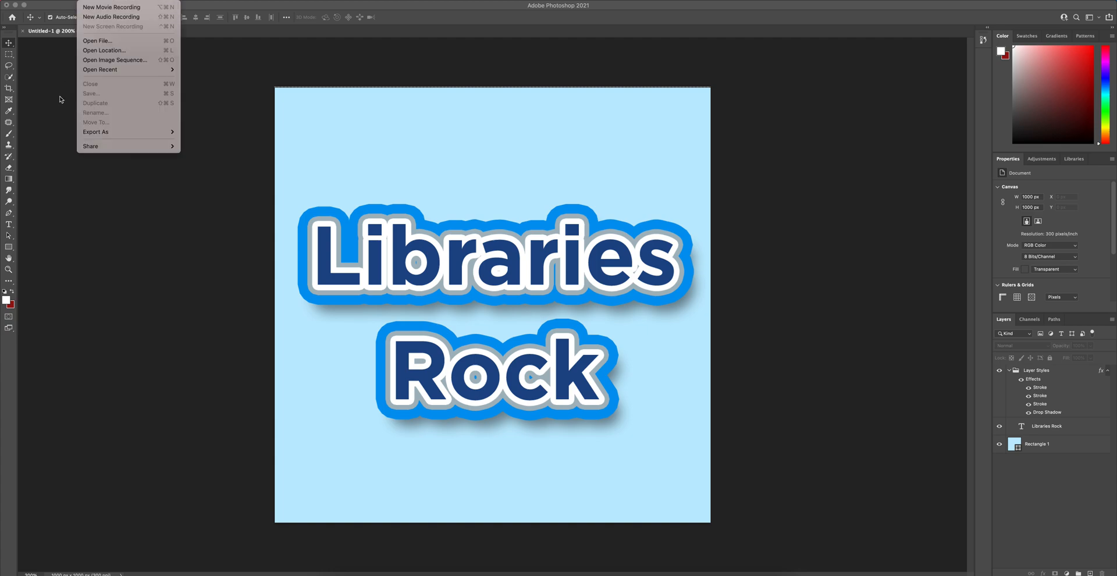
{"action": "left_click", "coordinate": [21, 21]}
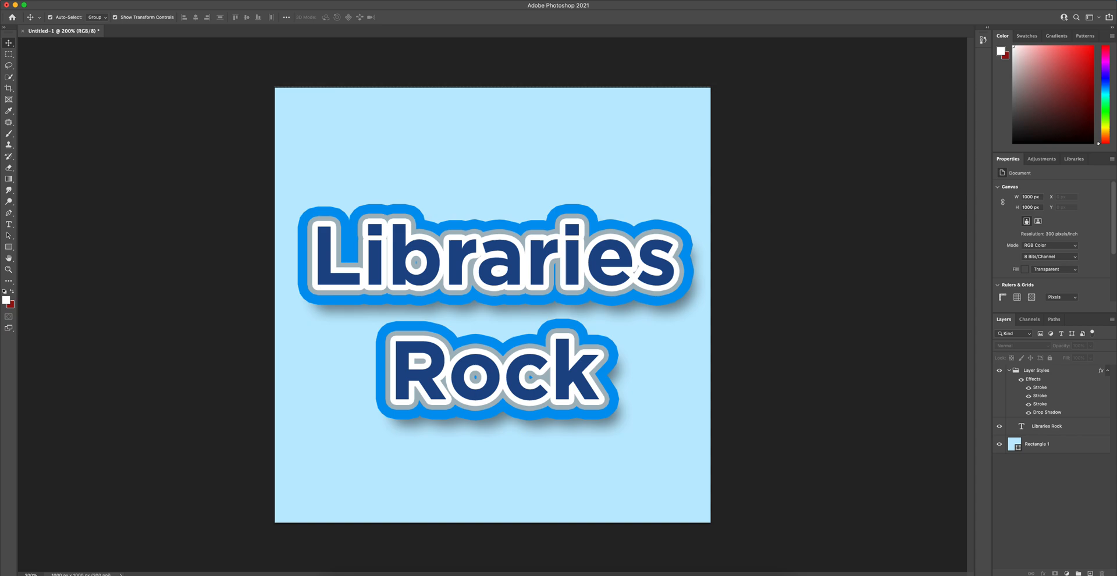
{"action": "left_click", "coordinate": [66, 1]}
{"action": "left_click", "coordinate": [79, 6]}
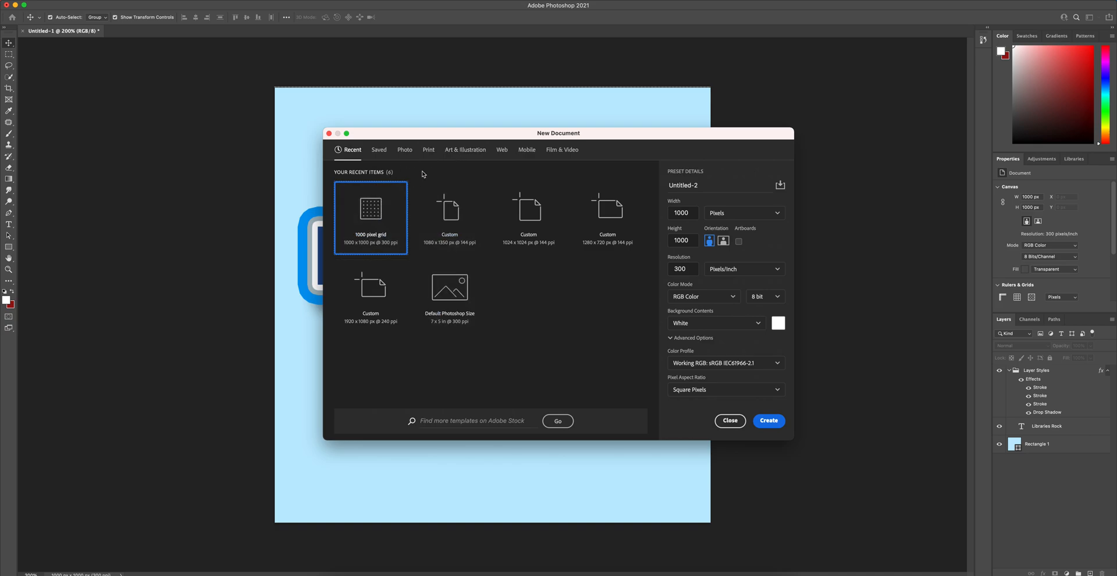
{"action": "left_click", "coordinate": [455, 154]}
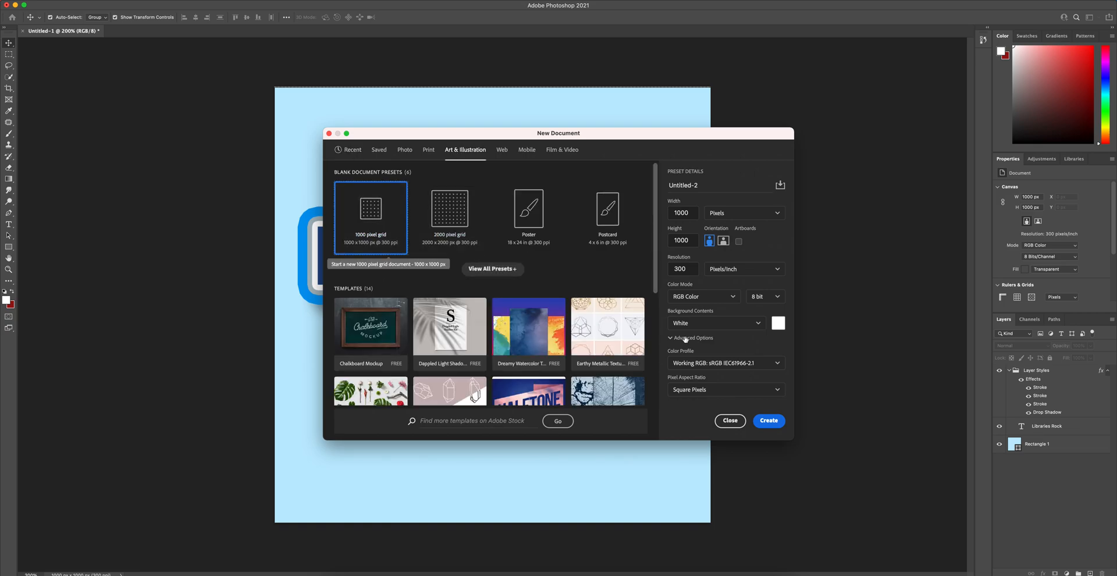
{"action": "left_click", "coordinate": [769, 424]}
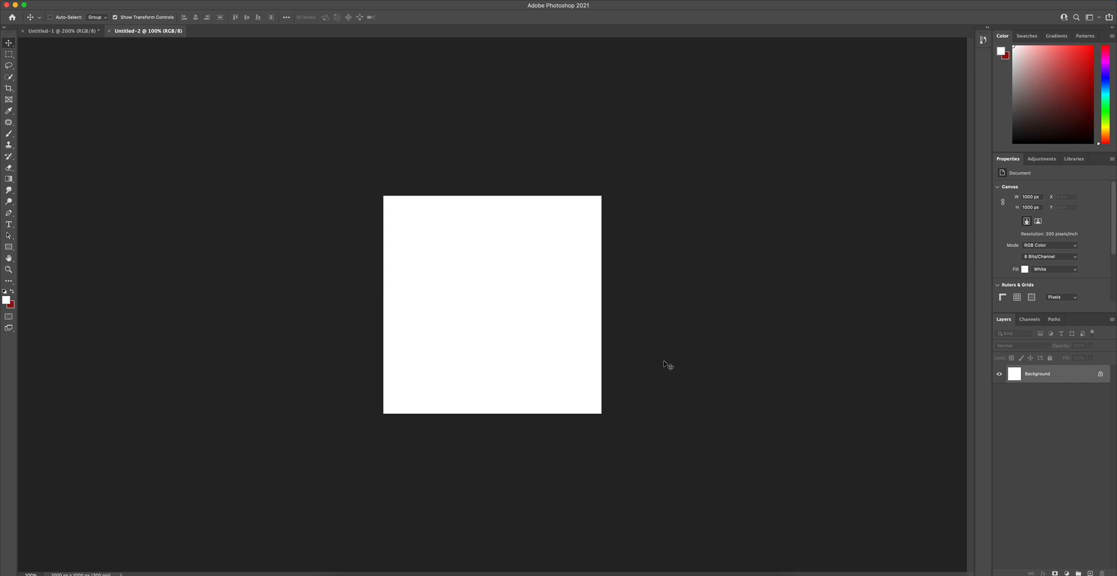
Draw a rectangle of about 1005 x 1002 px covering the whole canvas and fill it with the recently used pink
{"action": "key", "text": "super+plus"}
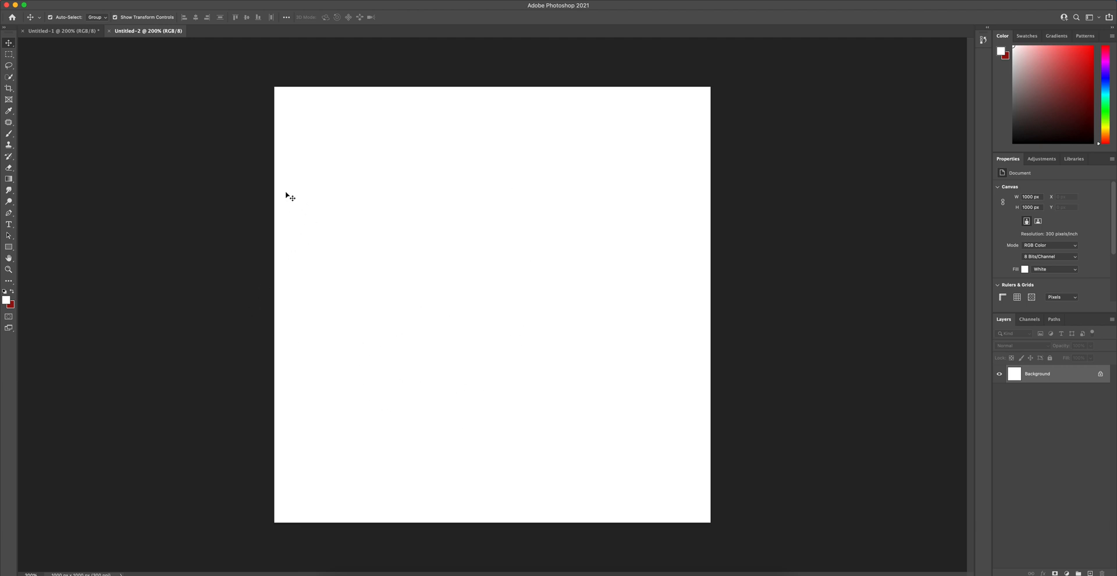
{"action": "left_click", "coordinate": [9, 246]}
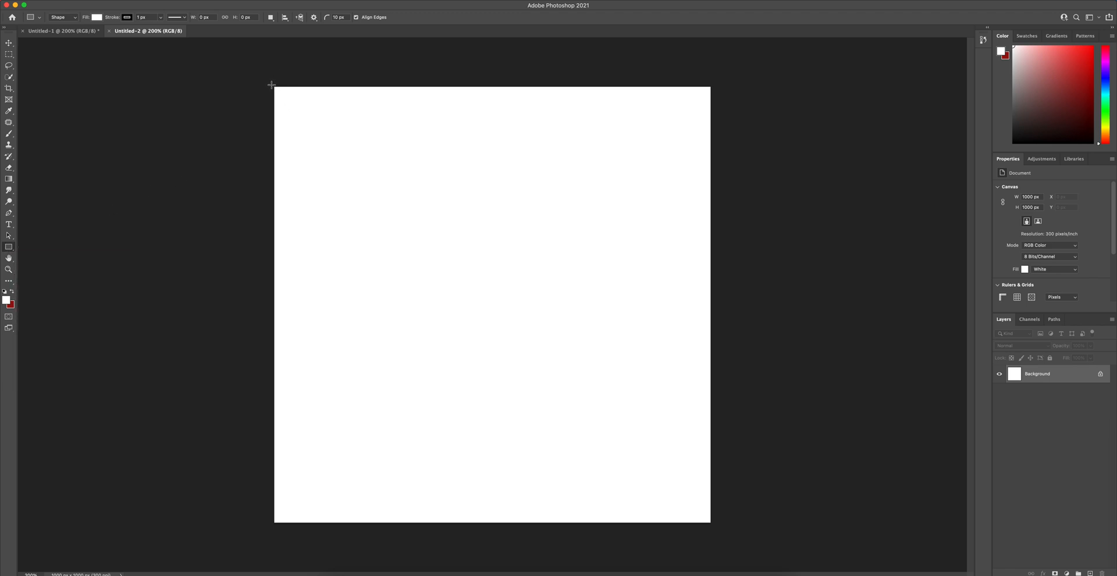
{"action": "left_click_drag", "start_coordinate": [274, 86], "coordinate": [711, 522]}
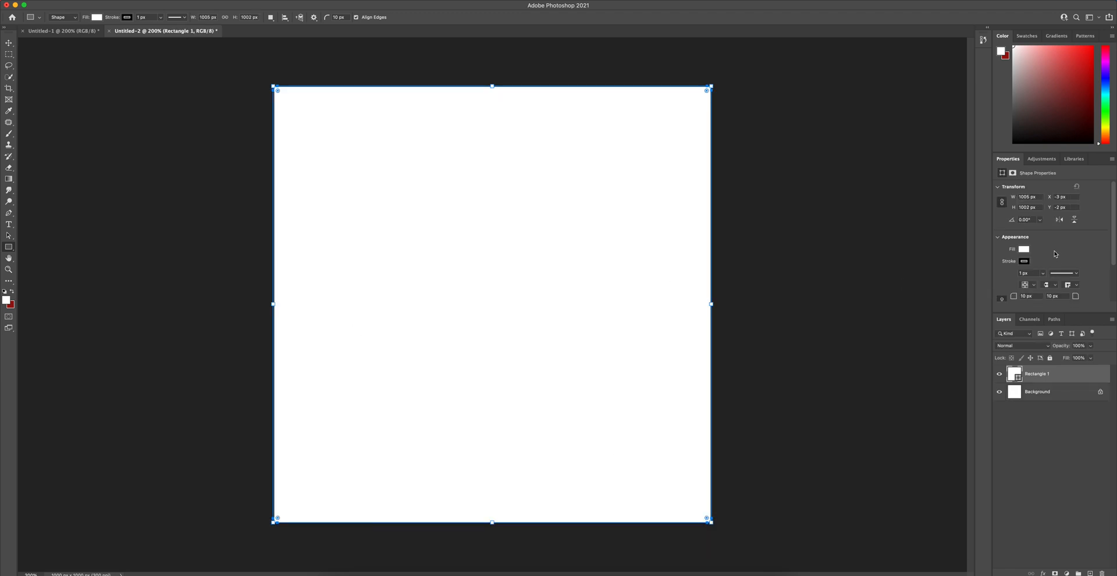
{"action": "left_click", "coordinate": [1023, 250]}
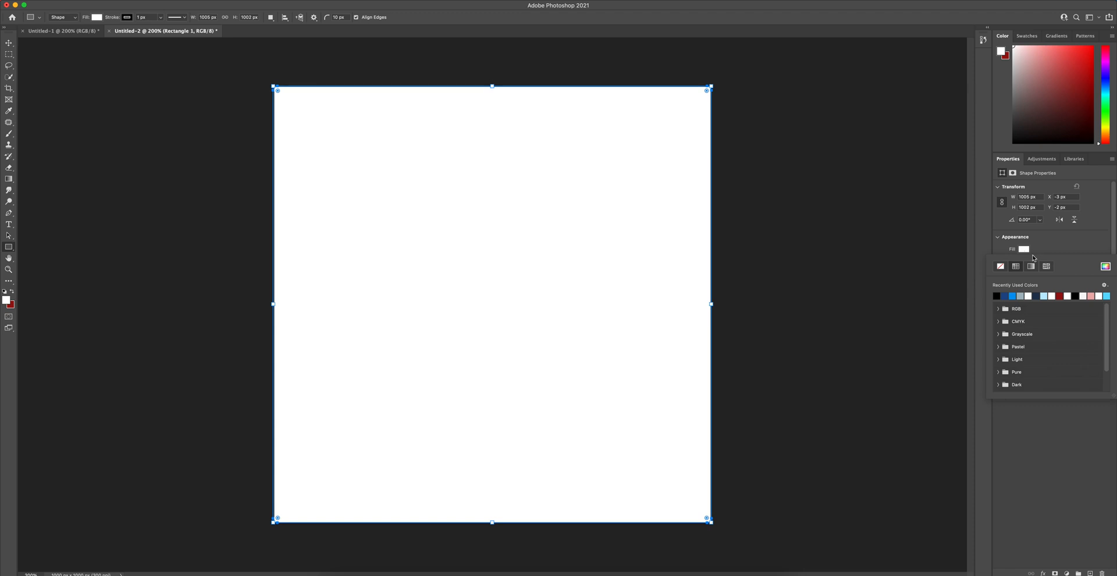
{"action": "left_click", "coordinate": [1092, 295]}
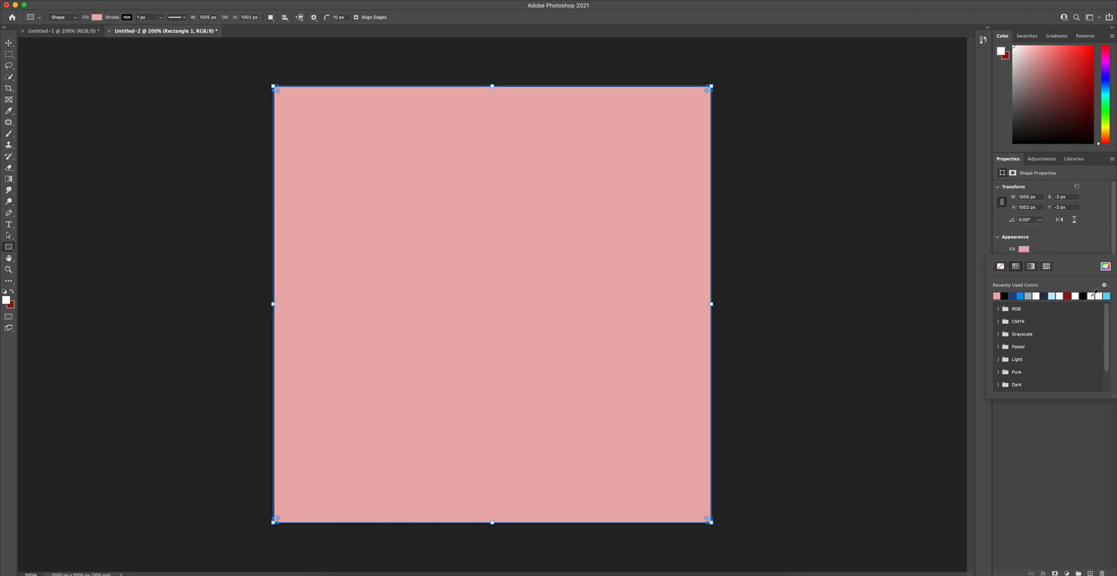
{"action": "left_click", "coordinate": [1014, 473]}
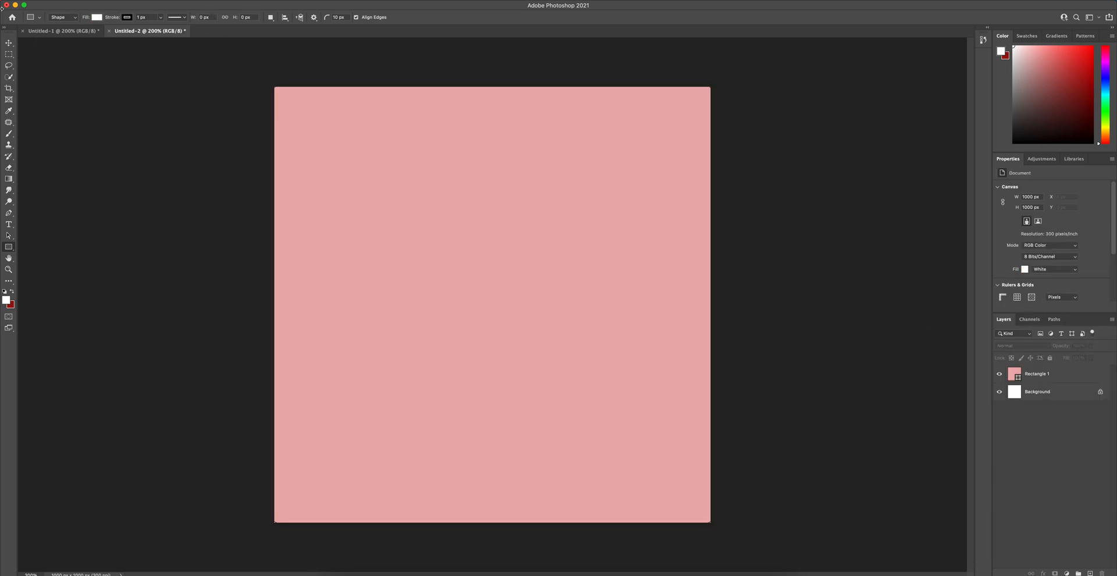
Square off the pink rectangle by setting its corner radii to 0 px
{"action": "key", "text": "v"}
{"action": "left_click", "coordinate": [378, 127]}
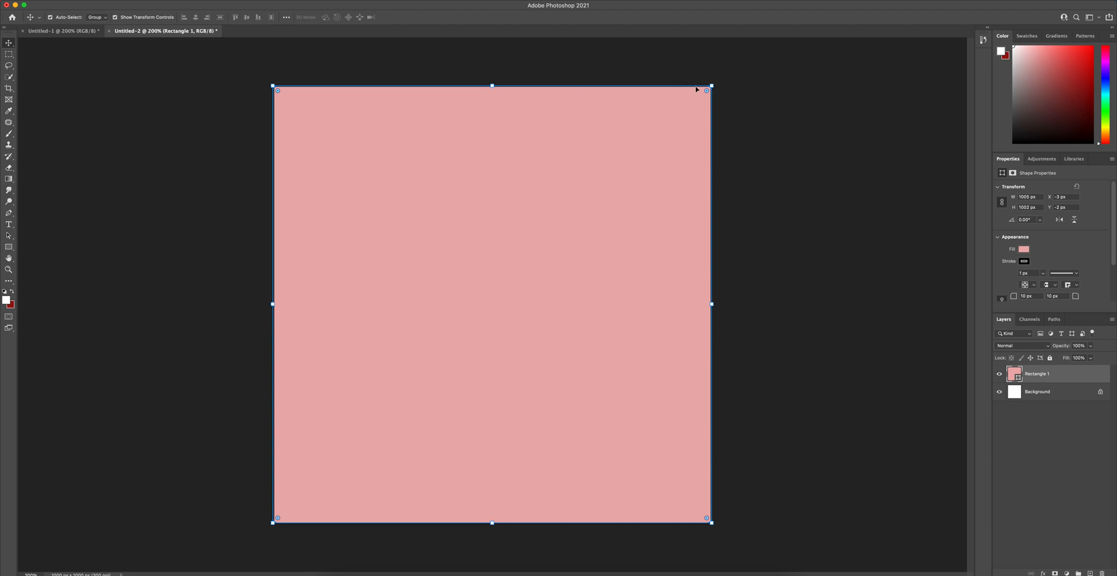
{"action": "scroll", "coordinate": [1076, 247], "scroll_direction": "down", "scroll_amount": 3}
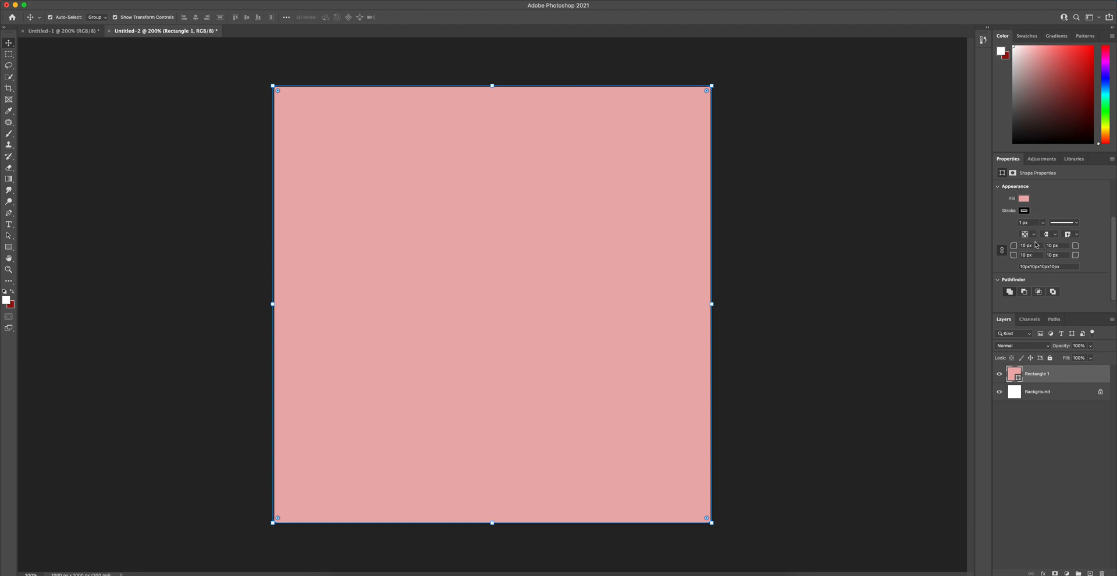
{"action": "left_click_drag", "start_coordinate": [1032, 244], "coordinate": [1016, 249]}
{"action": "left_click", "coordinate": [732, 220]}
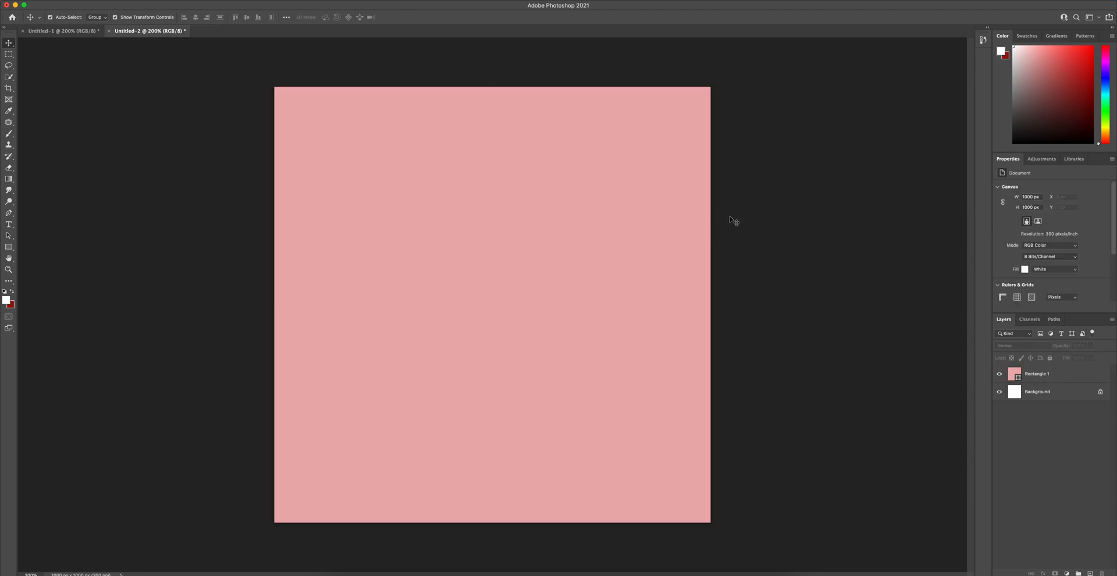
Unlock the white Background layer and delete it, keeping only the pink rectangle
{"action": "left_click", "coordinate": [557, 147]}
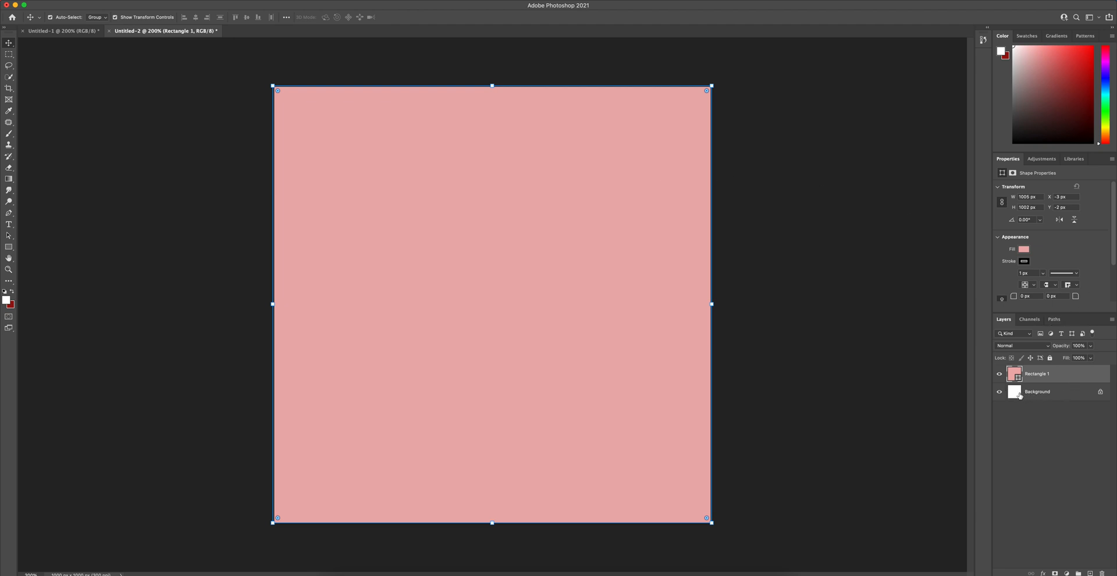
{"action": "left_click", "coordinate": [1100, 394]}
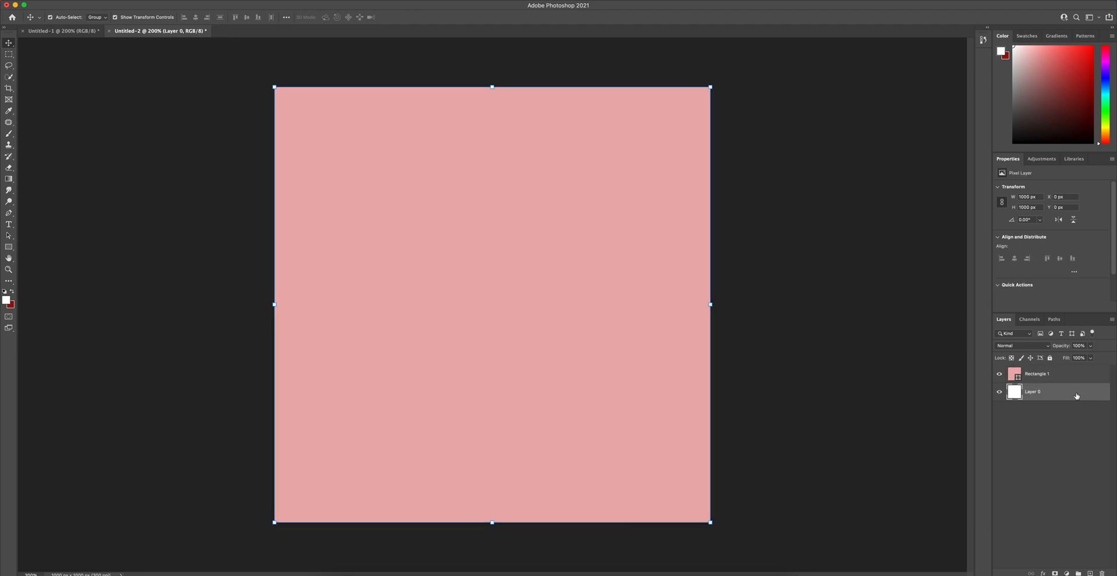
{"action": "key", "text": "Delete"}
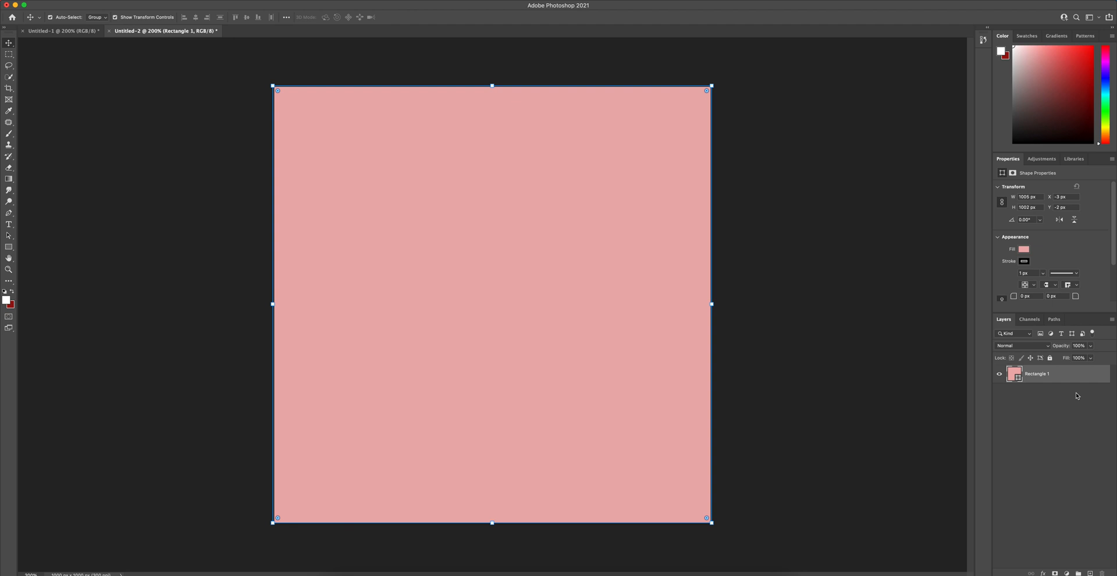
{"action": "left_click", "coordinate": [797, 327]}
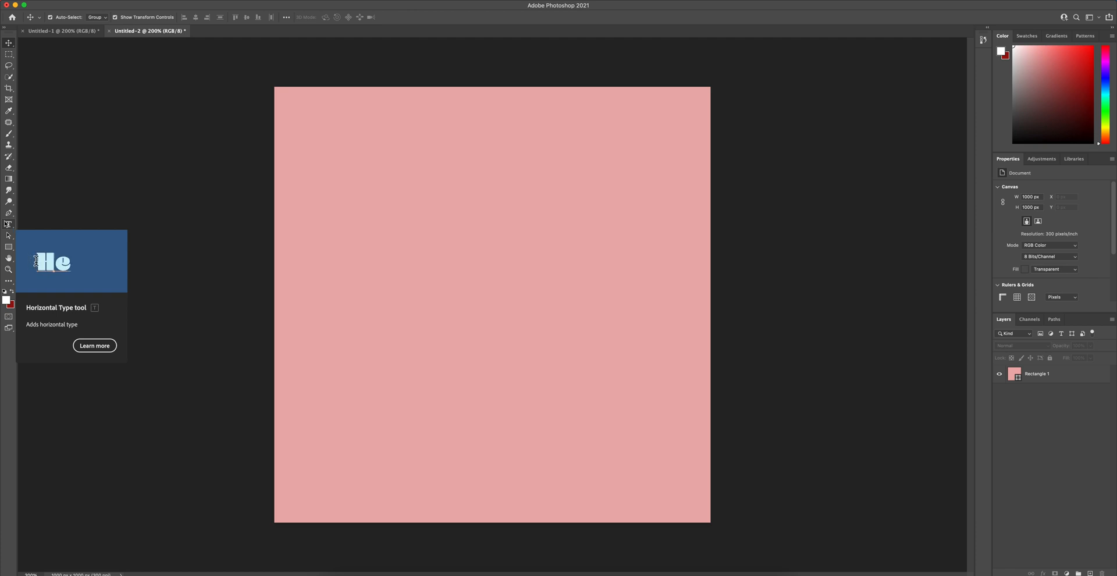
Create a new layer group above the rectangle and name it "Text Layer"
{"action": "left_click", "coordinate": [1078, 572]}
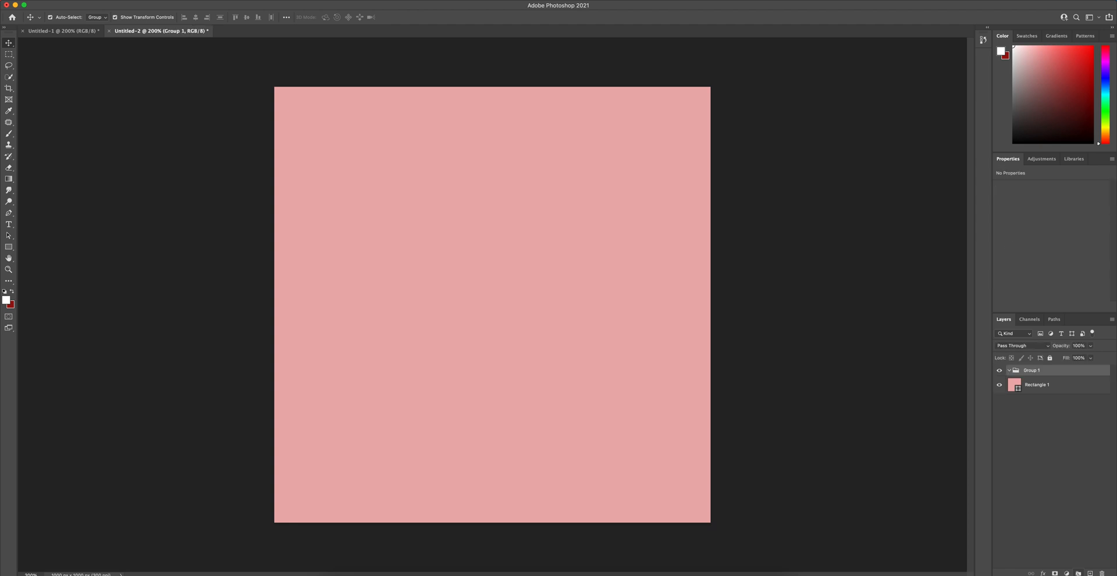
{"action": "double_click", "coordinate": [1030, 371]}
{"action": "type", "text": "Text Layer"}
{"action": "key", "text": "Return"}
Add centred dark blue text in Gotham Bold 72 pt reading "Libraries" and "Rock" on two lines inside the group
{"action": "left_click", "coordinate": [9, 225]}
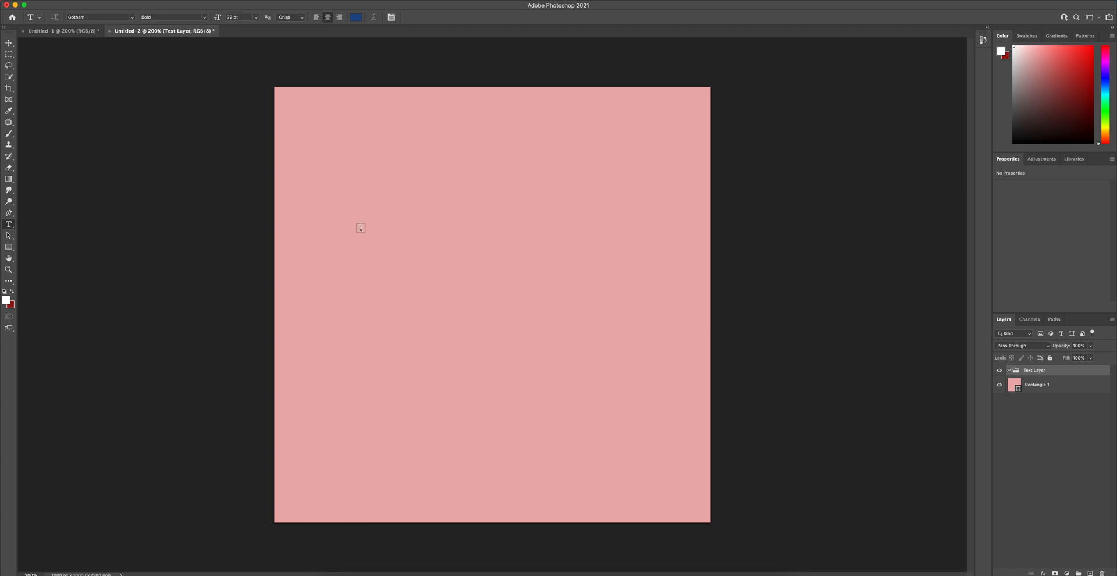
{"action": "left_click", "coordinate": [362, 227]}
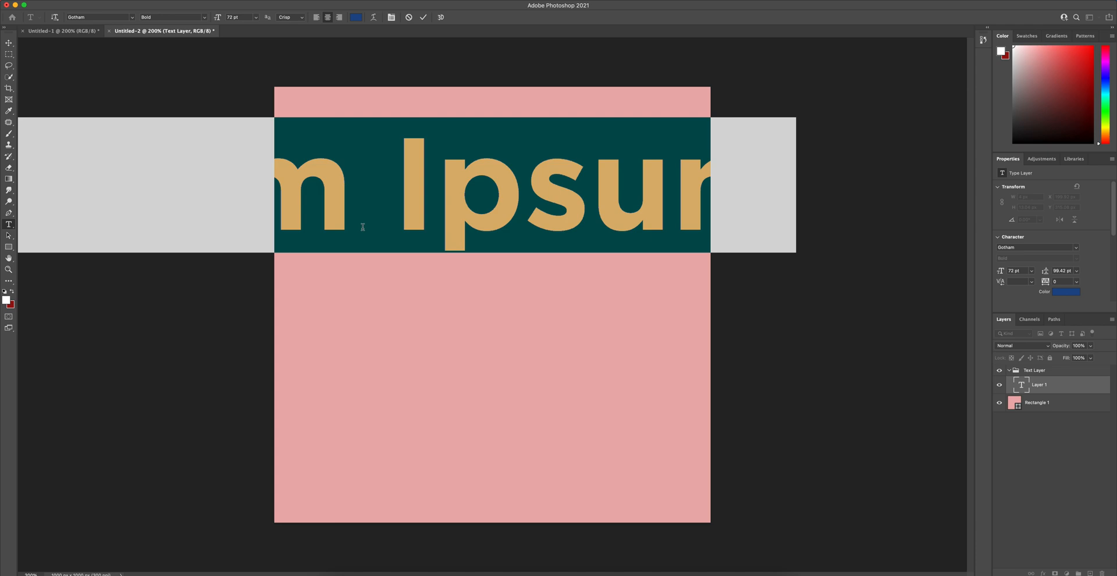
{"action": "type", "text": "L"}
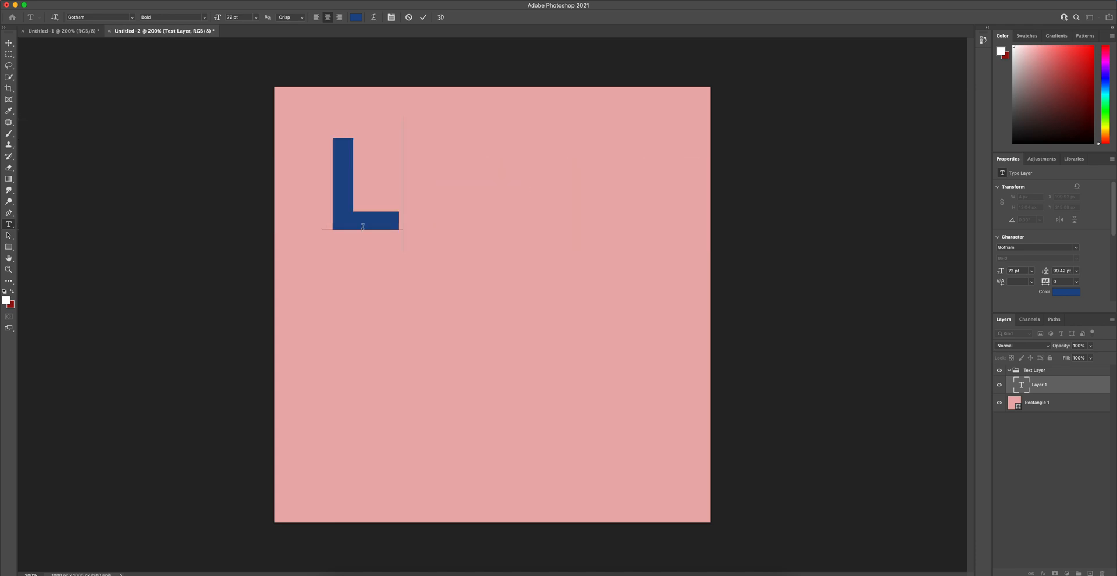
{"action": "type", "text": "ibraries"}
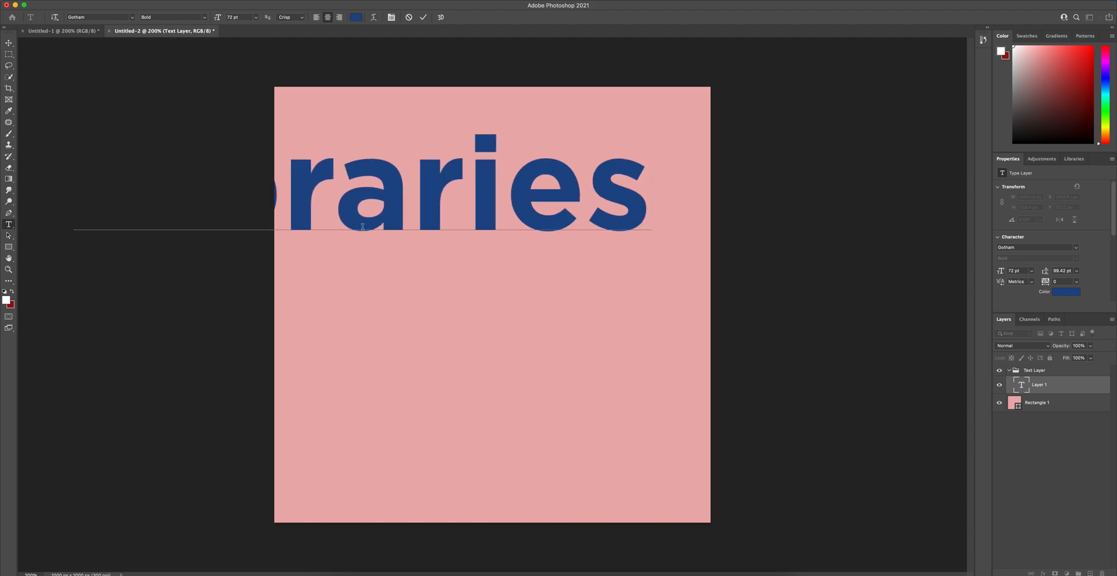
{"action": "key", "text": "Return"}
{"action": "type", "text": "Rock"}
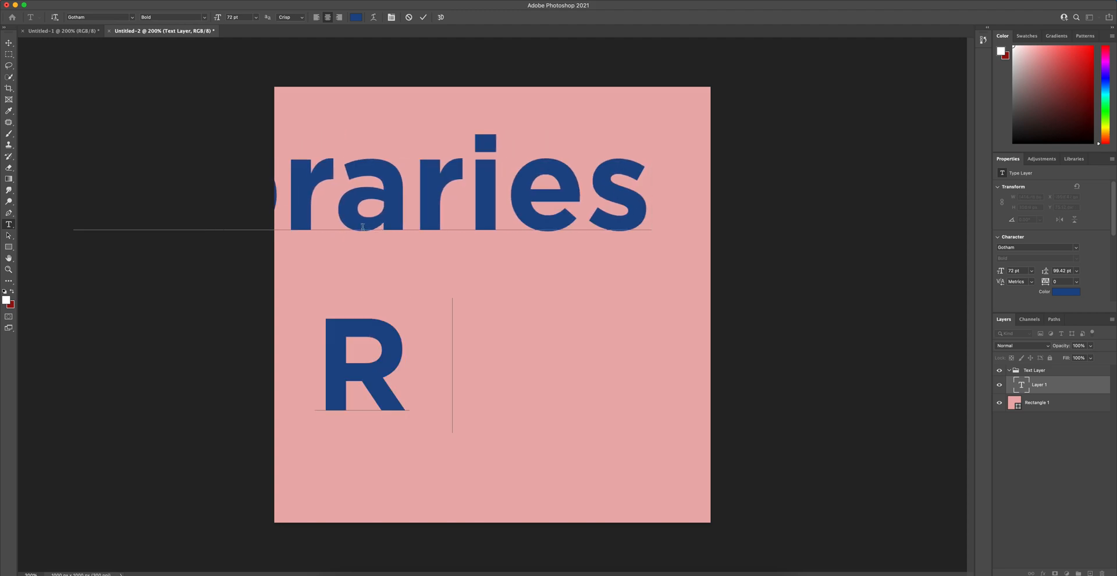
Scale the text down to about 46 pt so it fits the canvas and centre it on the pink background
{"action": "left_click", "coordinate": [9, 43]}
{"action": "left_click_drag", "start_coordinate": [435, 169], "coordinate": [511, 194]}
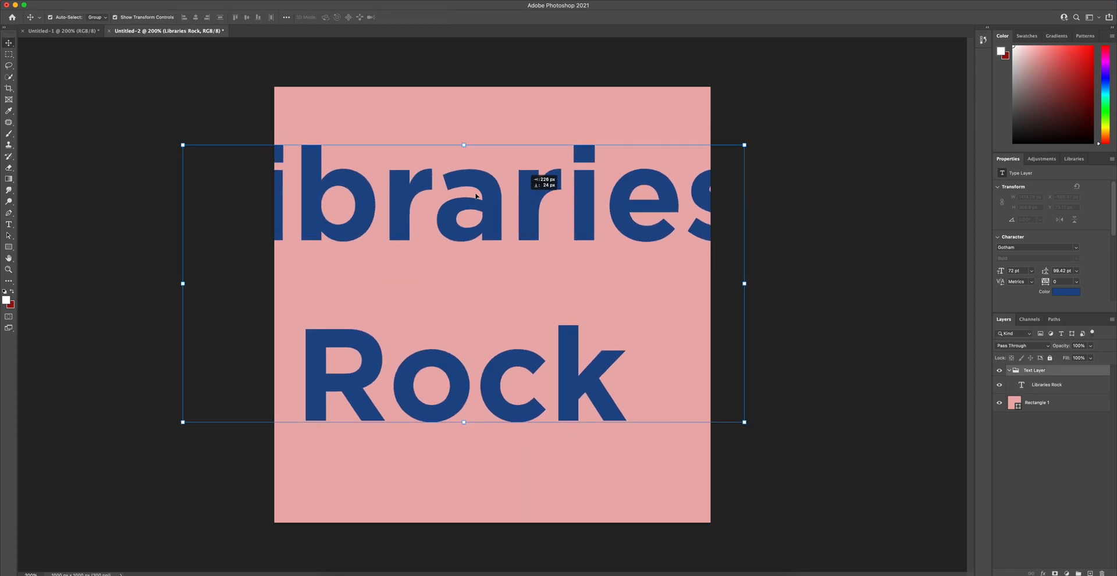
{"action": "left_click_drag", "start_coordinate": [182, 144], "coordinate": [388, 246]}
{"action": "left_click_drag", "start_coordinate": [596, 292], "coordinate": [522, 260]}
{"action": "left_click", "coordinate": [831, 281]}
{"action": "left_click_drag", "start_coordinate": [608, 246], "coordinate": [608, 245]}
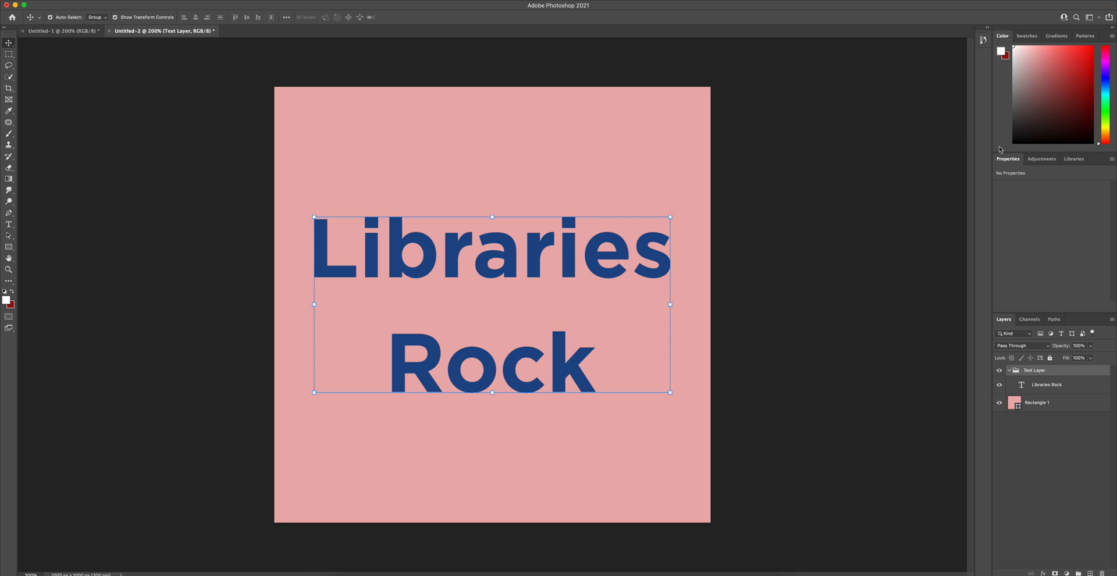
{"action": "left_click", "coordinate": [796, 328]}
{"action": "left_click", "coordinate": [574, 266]}
{"action": "left_click", "coordinate": [122, 105]}
{"action": "left_click", "coordinate": [469, 237]}
{"action": "key", "text": "b"}
{"action": "left_click", "coordinate": [412, 345]}
{"action": "left_click", "coordinate": [11, 235]}
Set the leading of both text lines to 59 pt and recentre the text on the canvas
{"action": "left_click", "coordinate": [9, 224]}
{"action": "left_click", "coordinate": [381, 233]}
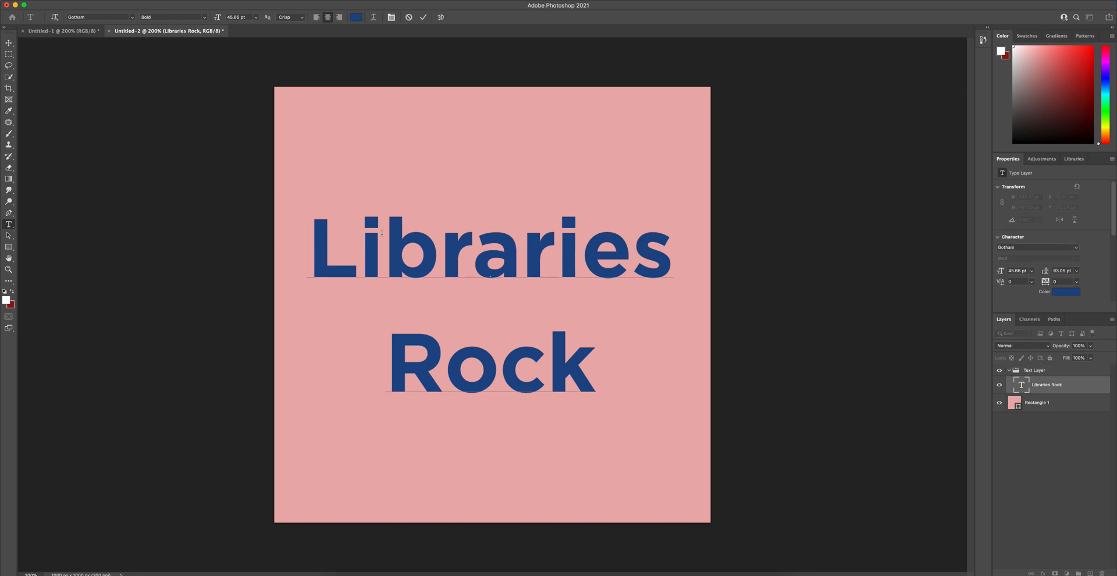
{"action": "mouse_move", "coordinate": [300, 243]}
{"action": "left_mouse_down"}
{"action": "mouse_move", "coordinate": [544, 306]}
{"action": "mouse_move", "coordinate": [339, 235]}
{"action": "mouse_move", "coordinate": [304, 249]}
{"action": "left_mouse_up"}
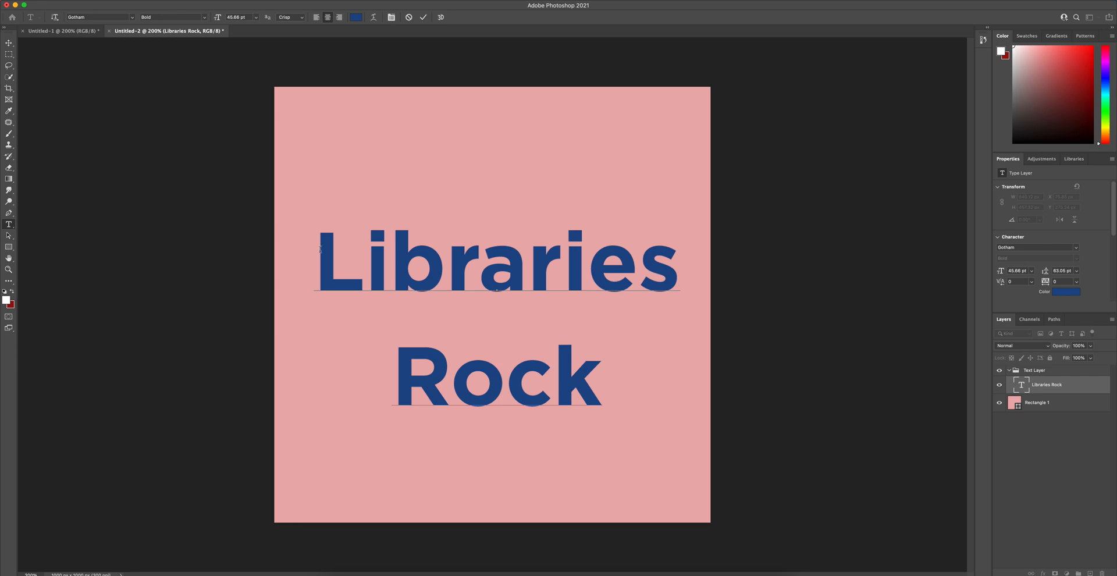
{"action": "left_click_drag", "start_coordinate": [326, 257], "coordinate": [721, 353]}
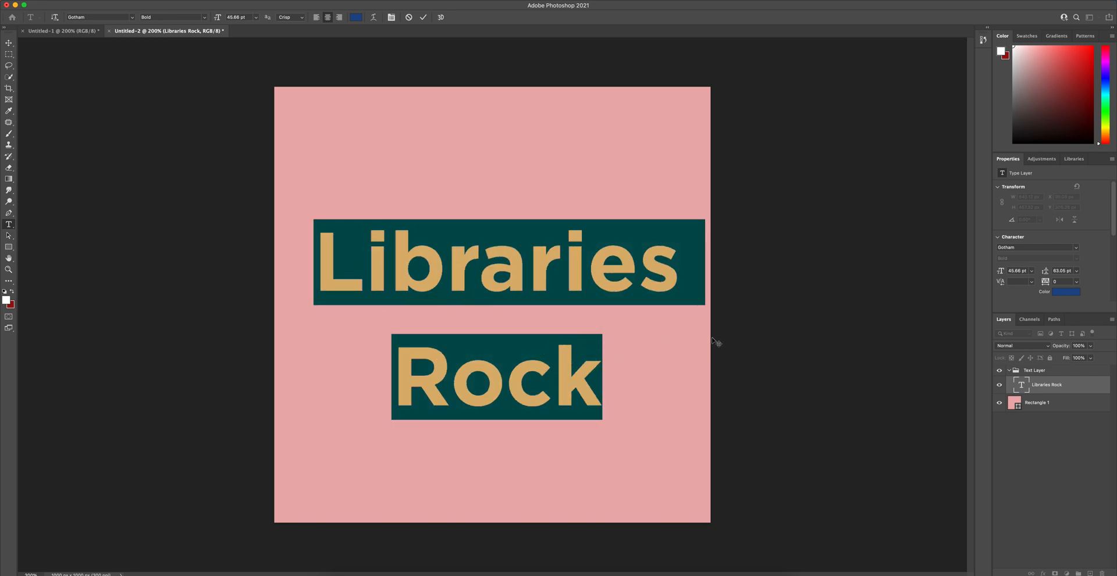
{"action": "left_click_drag", "start_coordinate": [1047, 276], "coordinate": [1046, 276]}
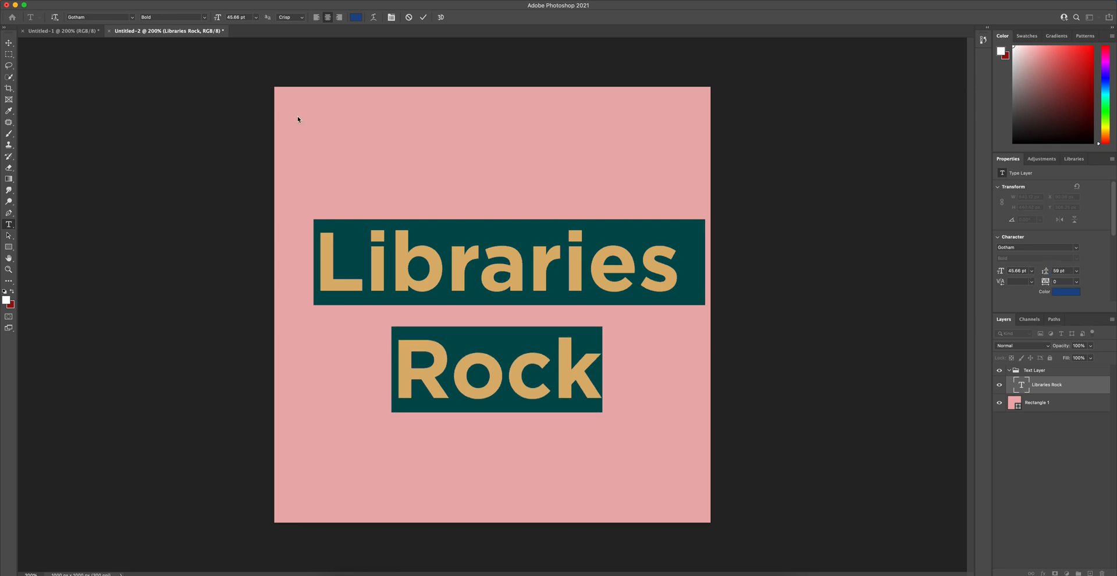
{"action": "left_click", "coordinate": [8, 43]}
{"action": "mouse_move", "coordinate": [580, 272]}
{"action": "left_mouse_down"}
{"action": "mouse_move", "coordinate": [564, 273]}
{"action": "mouse_move", "coordinate": [576, 266]}
{"action": "left_mouse_up"}
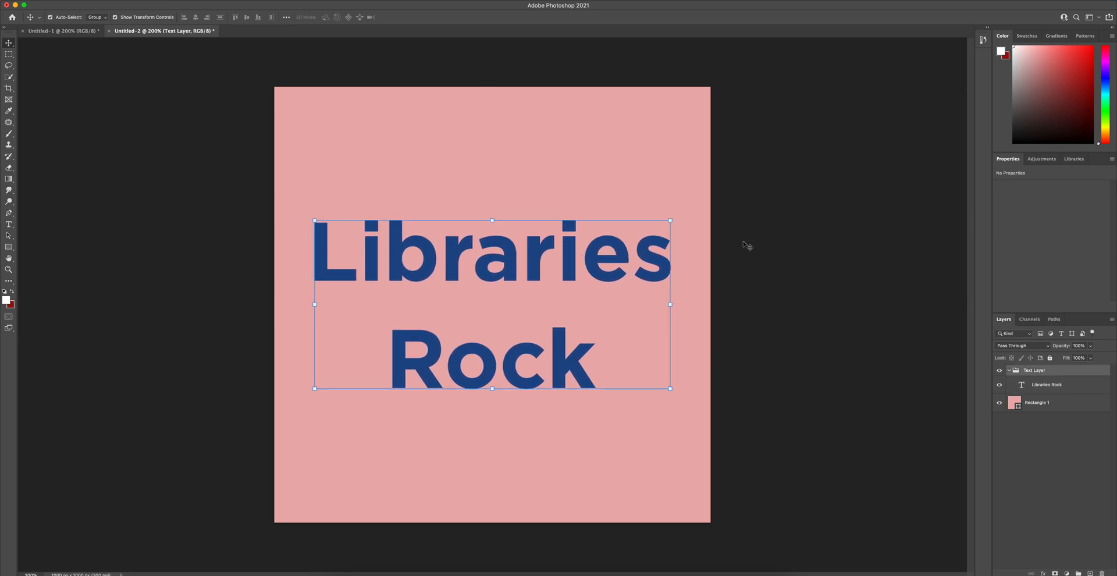
{"action": "left_click", "coordinate": [39, 19]}
{"action": "left_click", "coordinate": [33, 20]}
{"action": "left_click", "coordinate": [31, 21]}
{"action": "left_click", "coordinate": [31, 20]}
{"action": "left_click", "coordinate": [38, 19]}
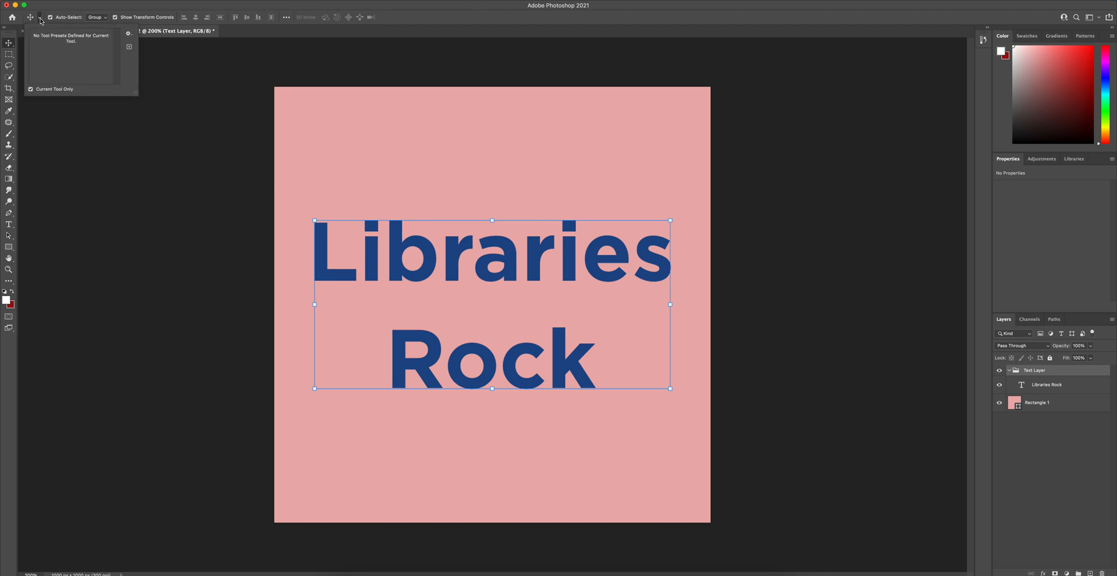
{"action": "left_click", "coordinate": [189, 87]}
{"action": "right_click", "coordinate": [10, 45]}
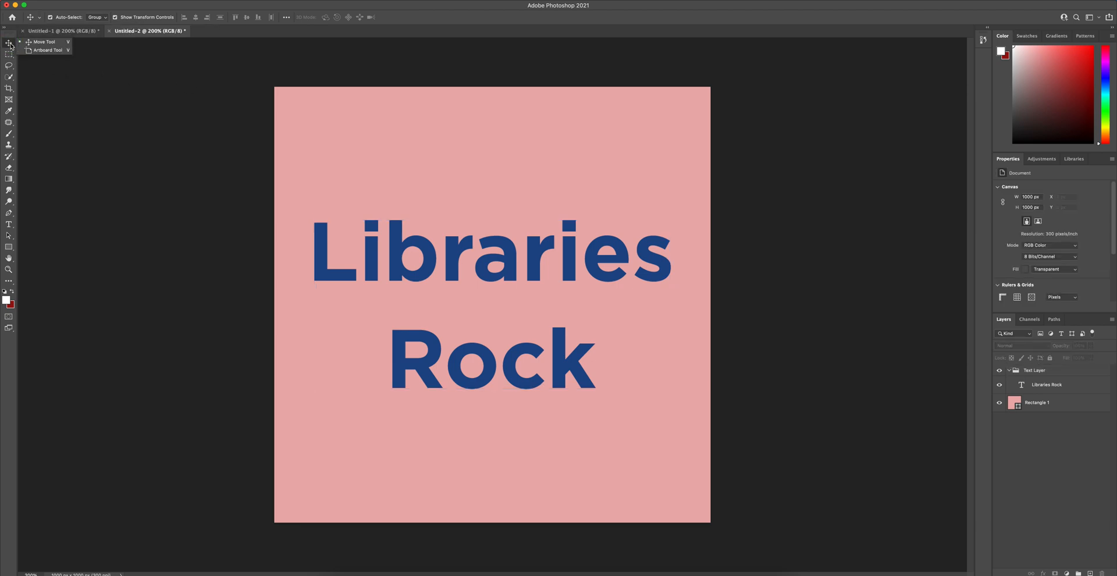
{"action": "left_click", "coordinate": [10, 44]}
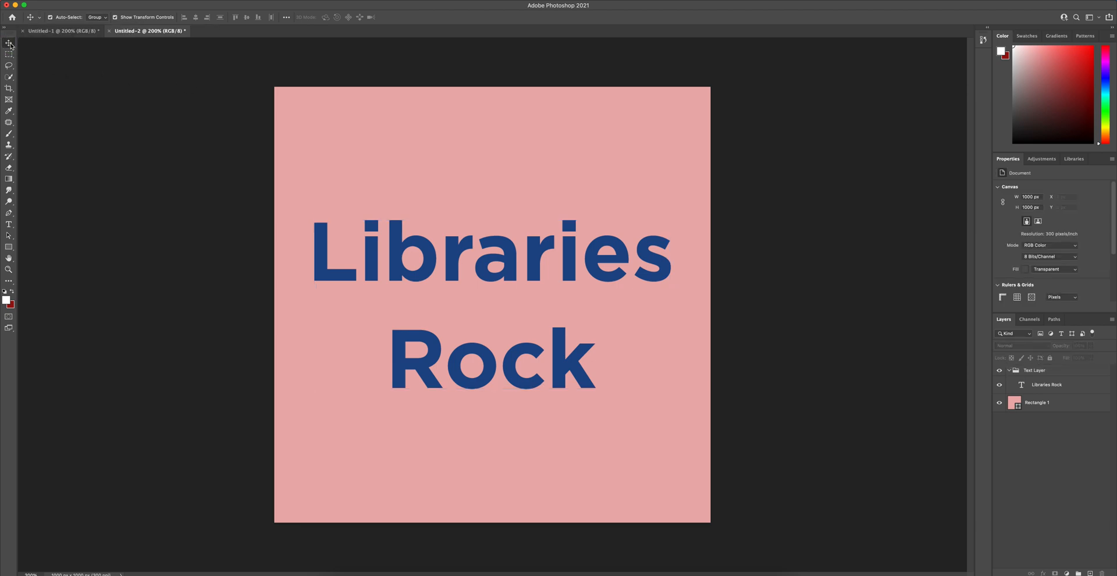
{"action": "left_click", "coordinate": [10, 236]}
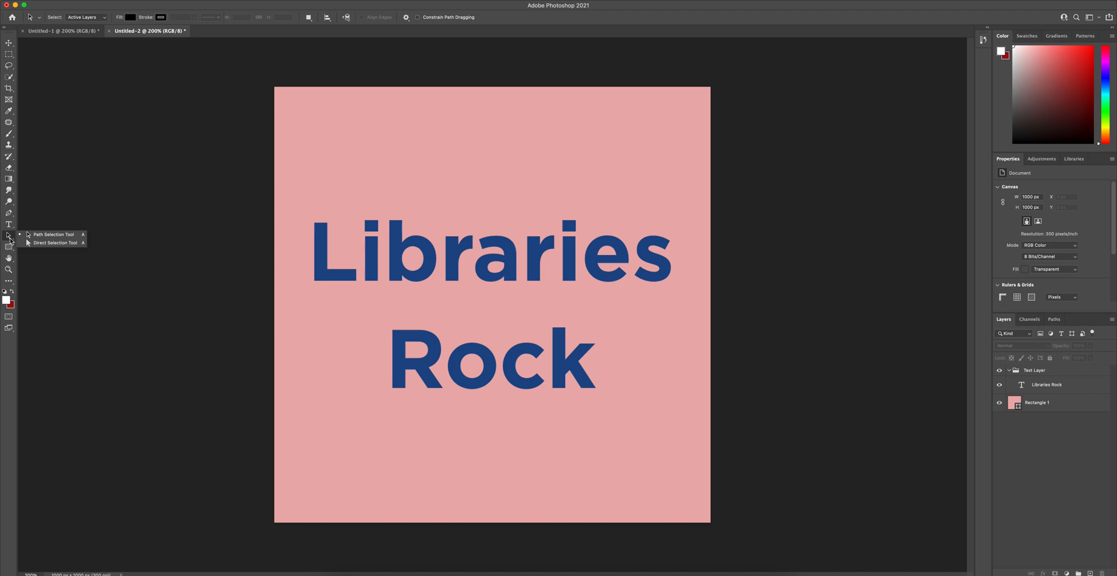
Switch to the Move tool and collapse the Text Layer group, leaving no layer selected
{"action": "left_click", "coordinate": [11, 236]}
{"action": "left_click", "coordinate": [13, 45]}
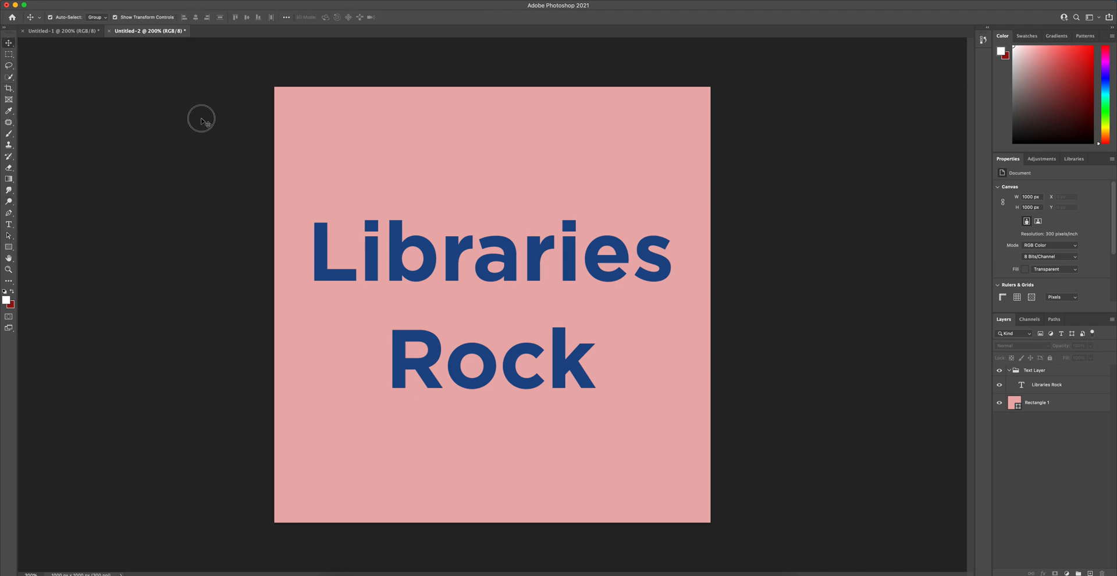
{"action": "left_click", "coordinate": [570, 253]}
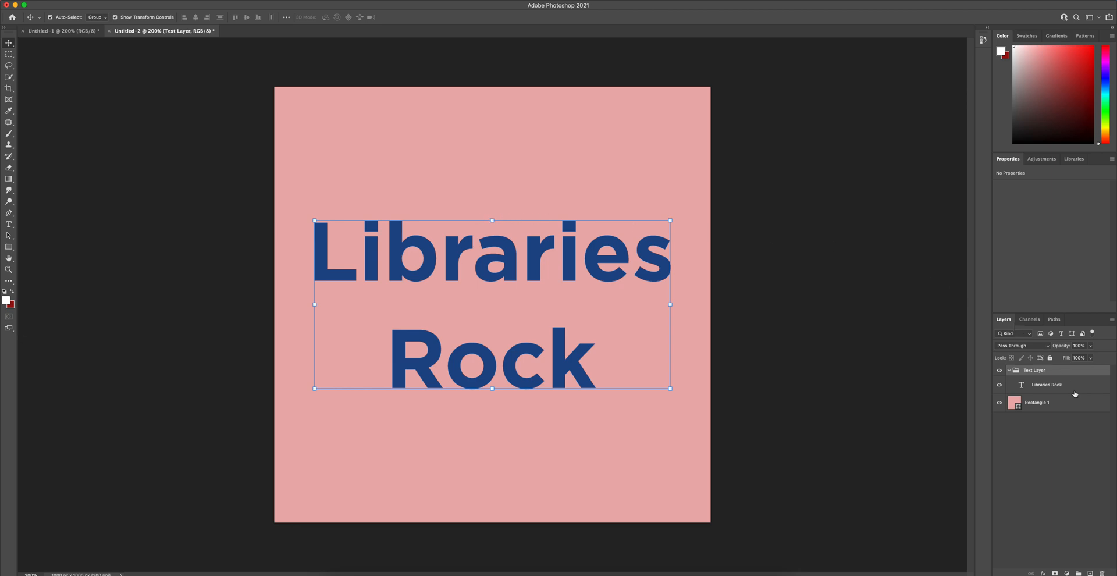
{"action": "left_click", "coordinate": [1009, 370]}
{"action": "left_click", "coordinate": [879, 348]}
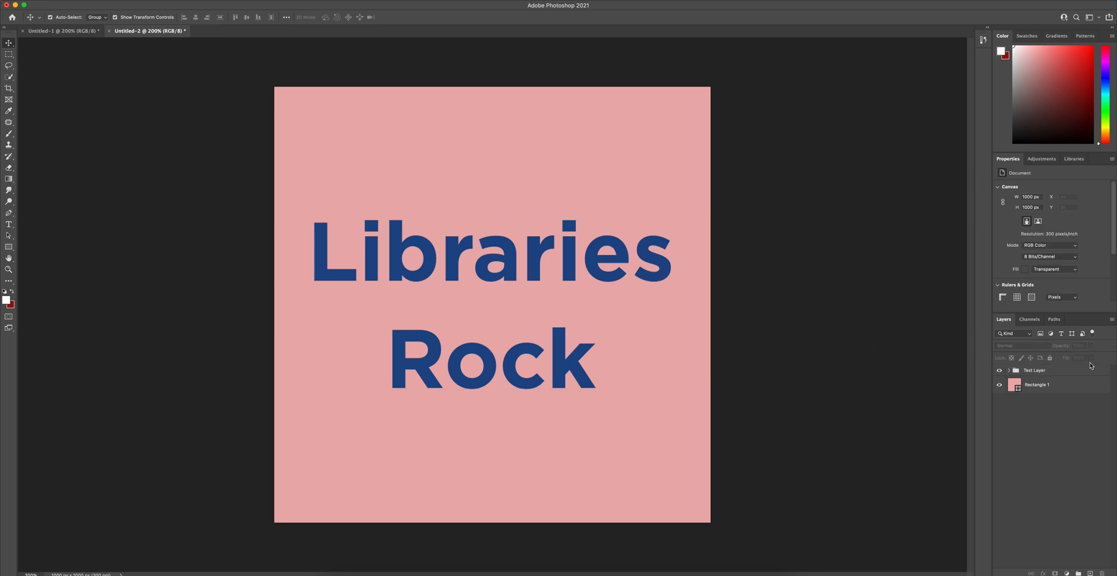
Open the blending options of the Text Layer group, enable only the first Stroke effect and reset it to its default settings
{"action": "left_click", "coordinate": [1068, 373]}
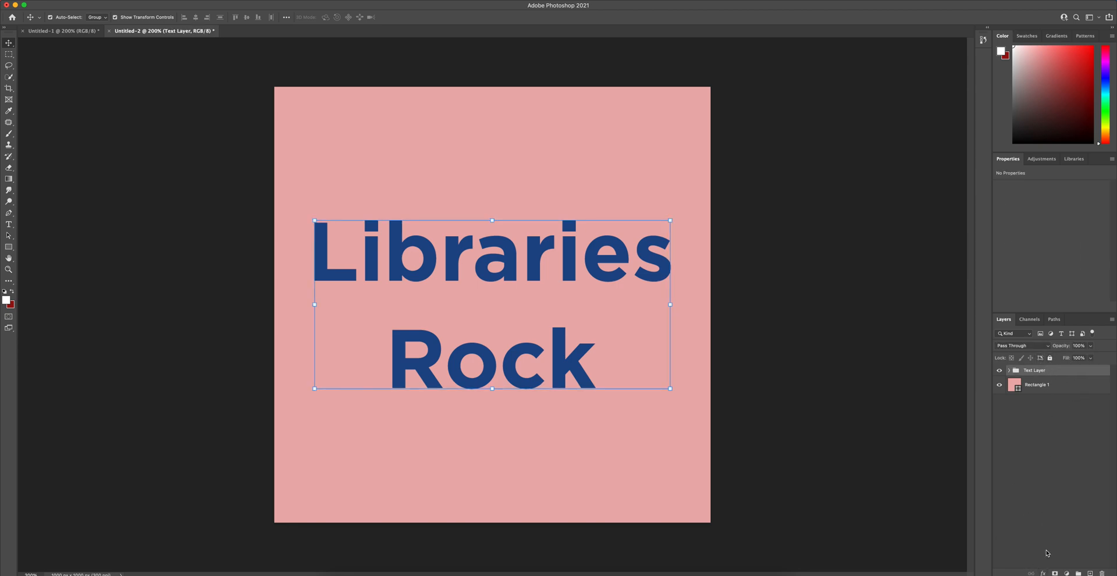
{"action": "left_click", "coordinate": [1043, 572]}
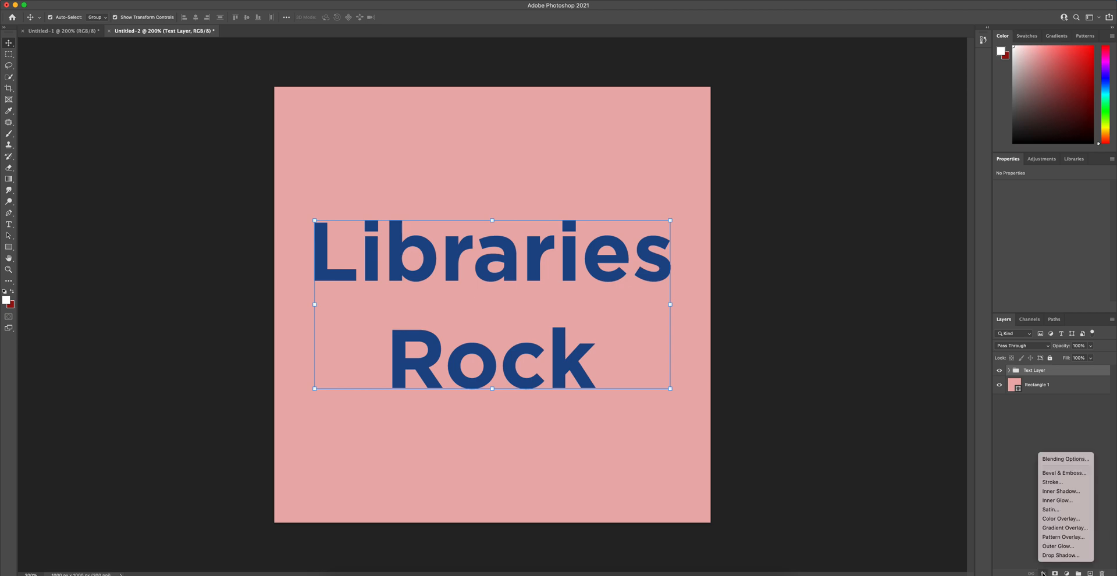
{"action": "left_click", "coordinate": [1055, 459]}
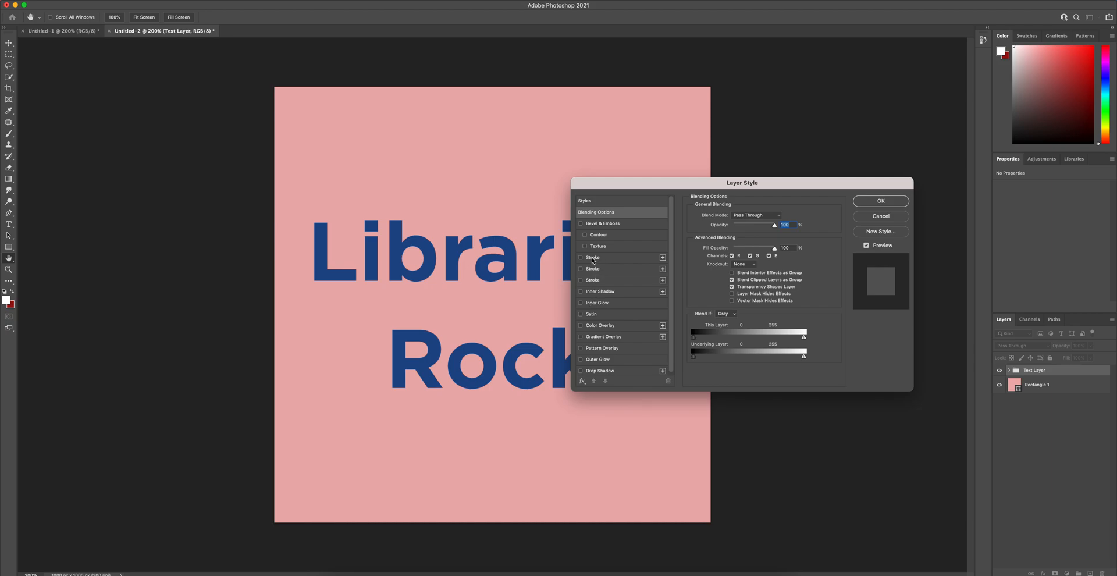
{"action": "left_click", "coordinate": [636, 270]}
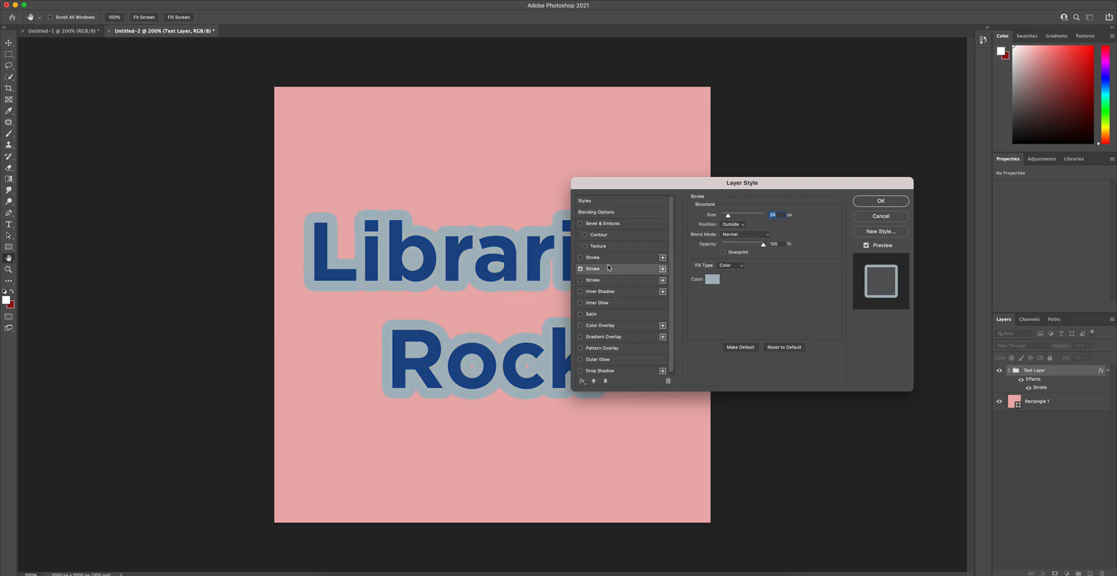
{"action": "left_click", "coordinate": [580, 268]}
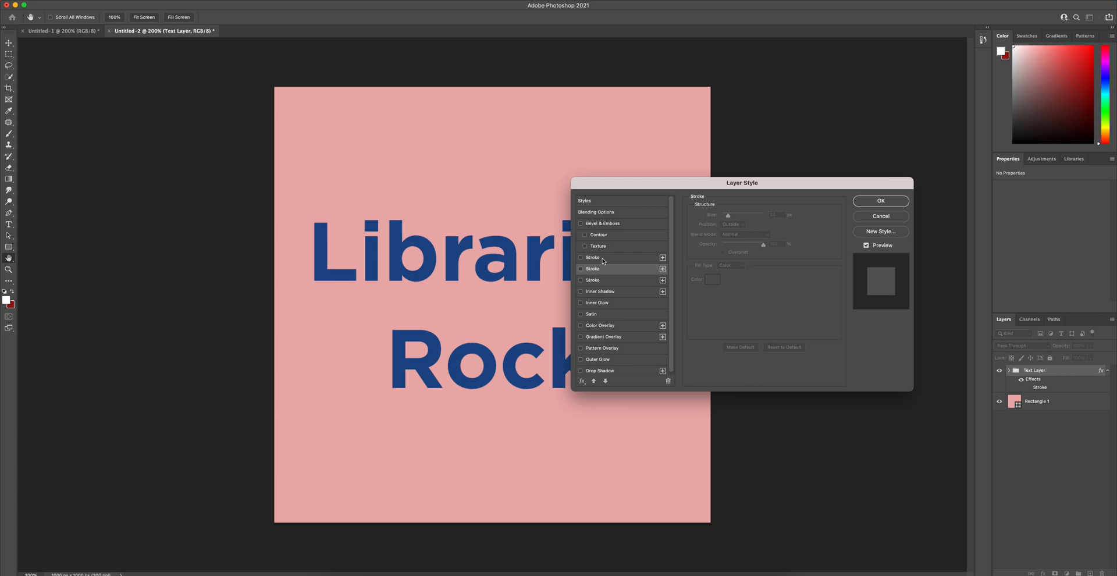
{"action": "left_click", "coordinate": [637, 258]}
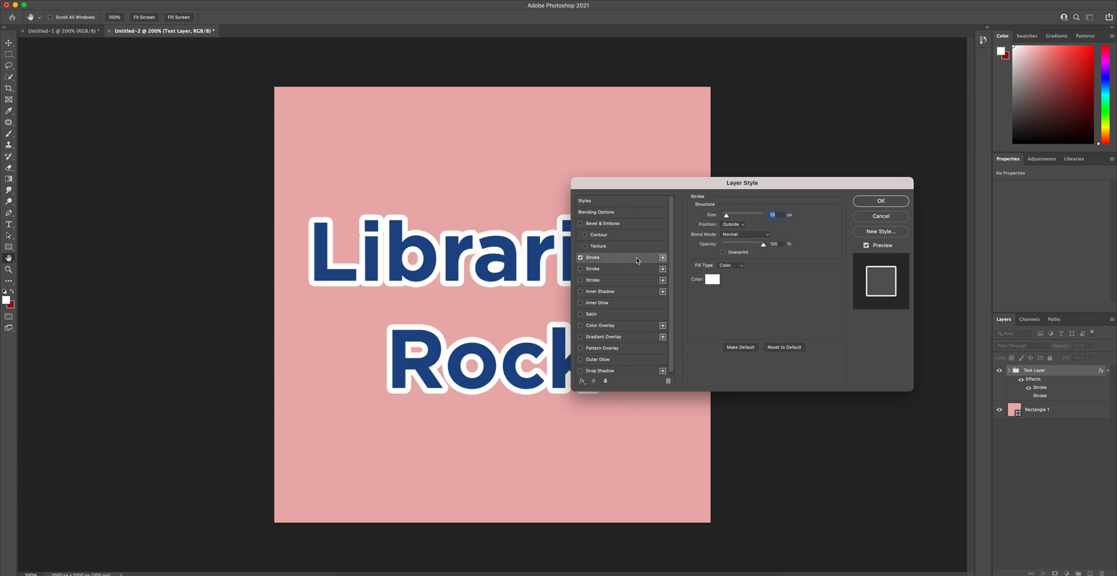
{"action": "left_click", "coordinate": [783, 347]}
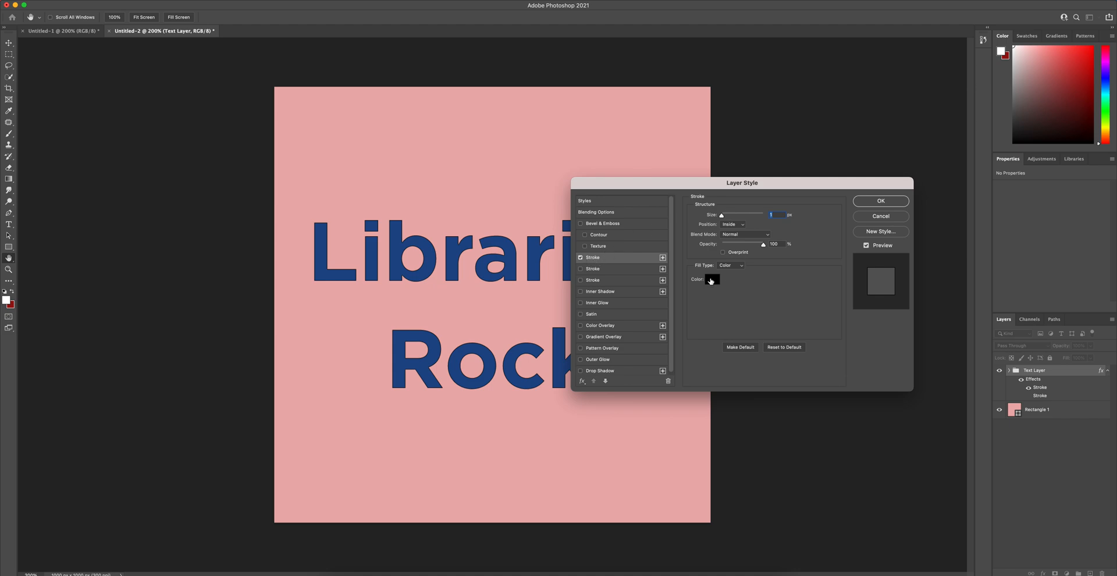
Make the stroke white, position it outside the letters and set its size to about 9 px
{"action": "left_click", "coordinate": [713, 280]}
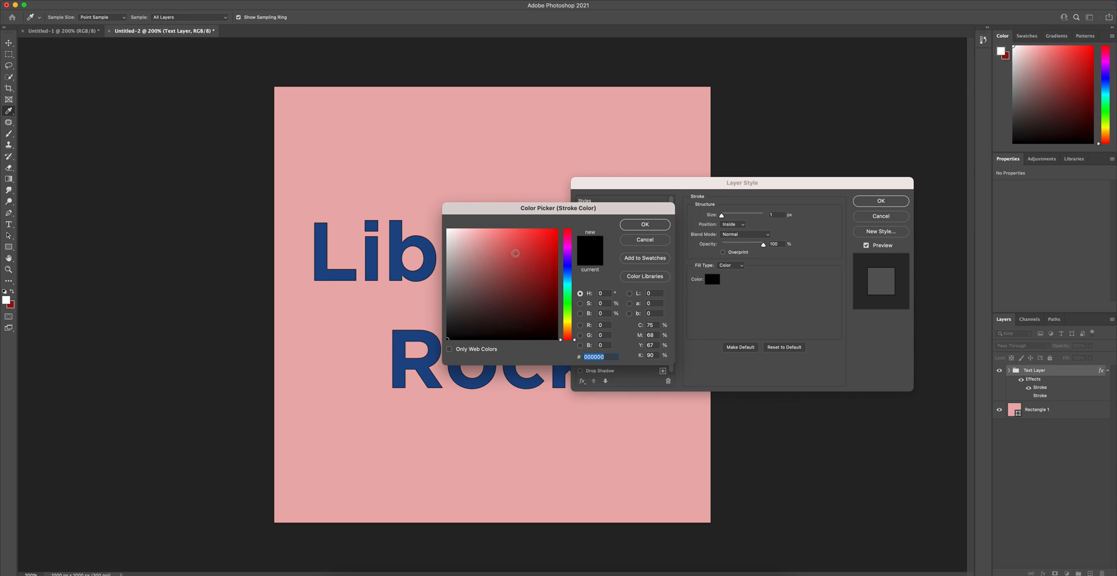
{"action": "left_click_drag", "start_coordinate": [483, 248], "coordinate": [441, 226]}
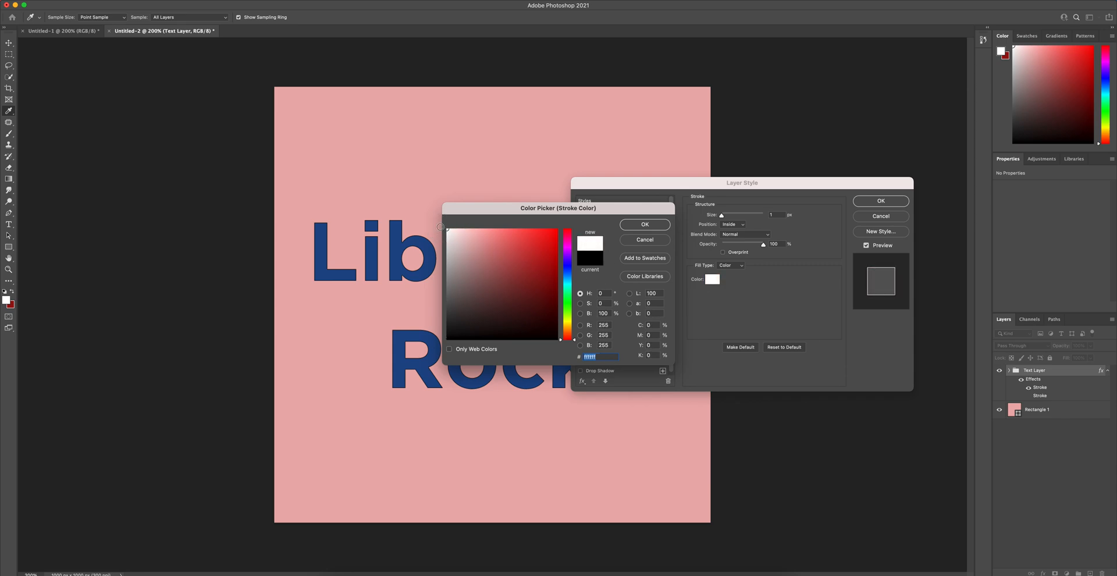
{"action": "left_click", "coordinate": [656, 226]}
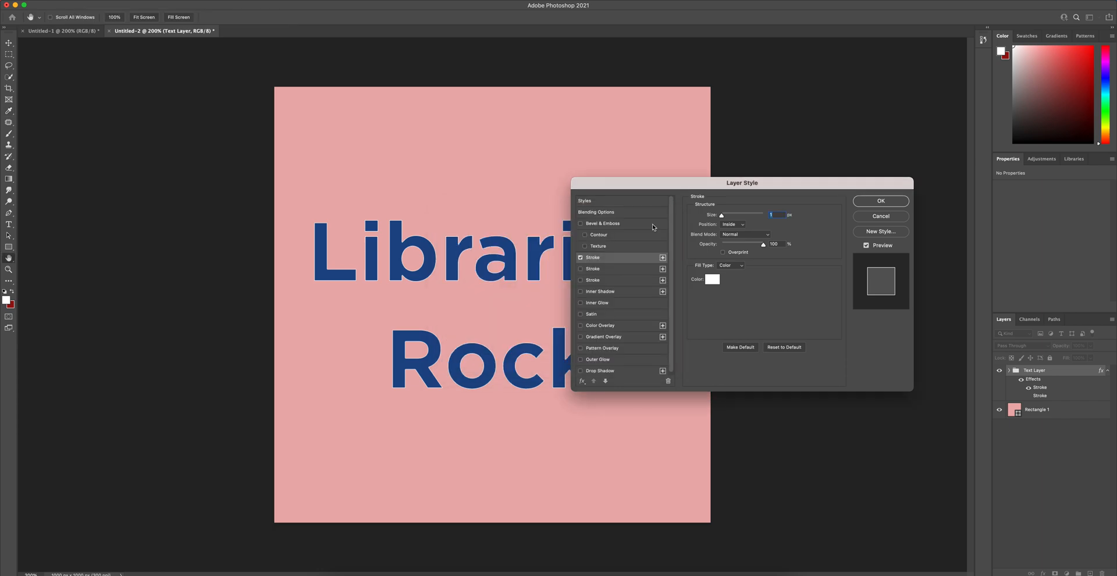
{"action": "left_click_drag", "start_coordinate": [721, 215], "coordinate": [725, 219]}
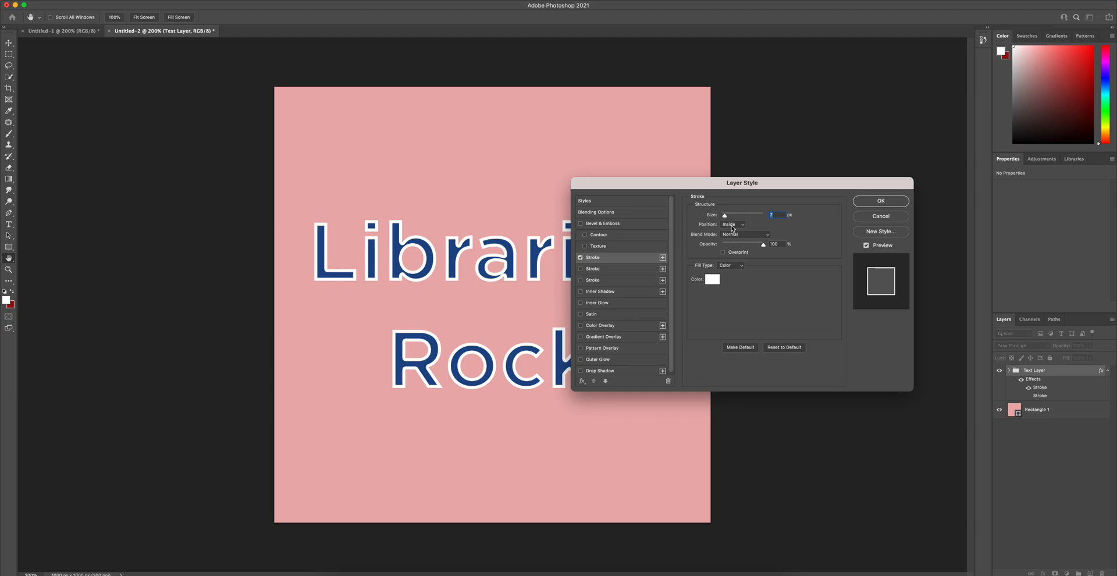
{"action": "left_click", "coordinate": [731, 227]}
{"action": "left_click", "coordinate": [731, 215]}
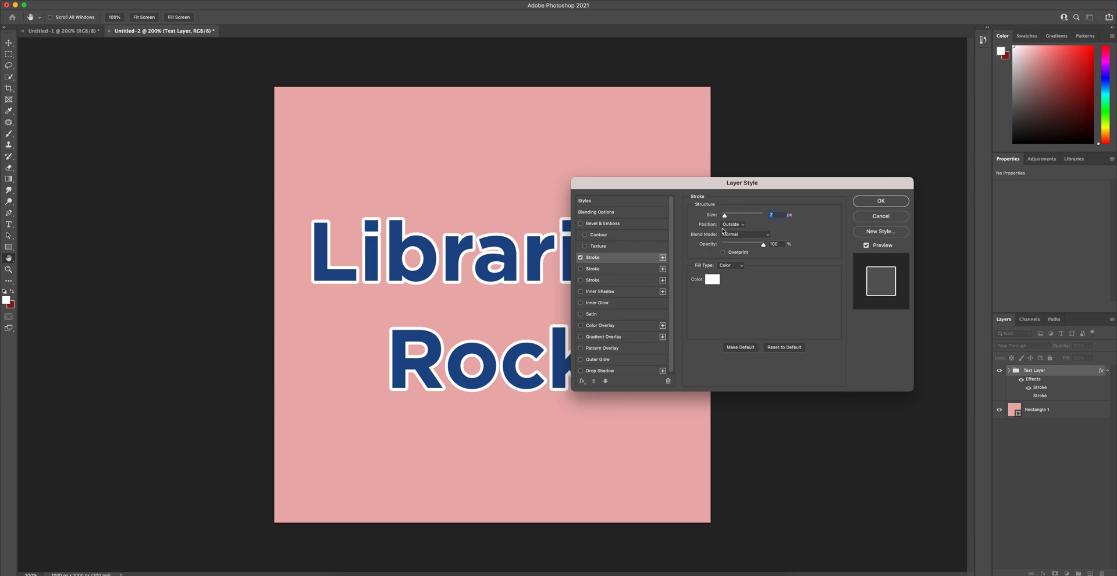
{"action": "left_click_drag", "start_coordinate": [726, 219], "coordinate": [726, 218]}
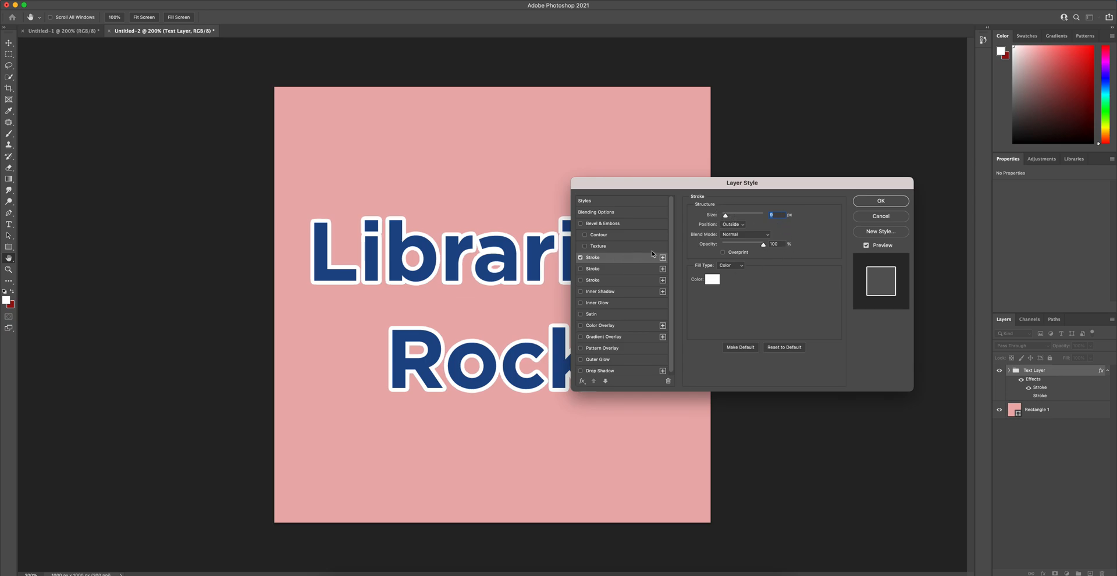
Delete the two unused Stroke entries from the layer style, keeping only the white stroke
{"action": "left_click", "coordinate": [610, 269]}
{"action": "left_click", "coordinate": [668, 381]}
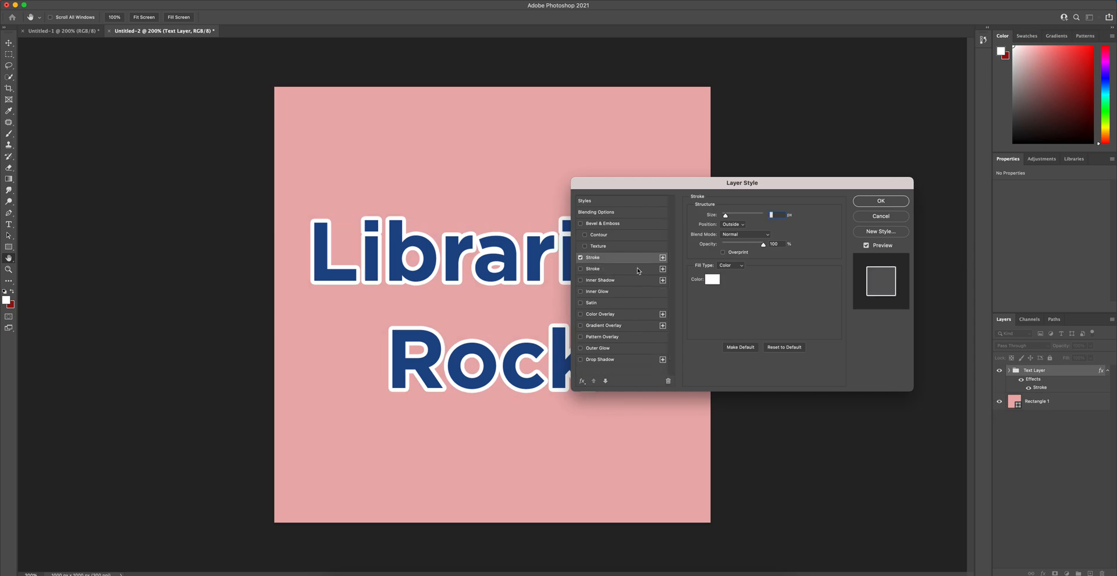
{"action": "left_click", "coordinate": [637, 267]}
{"action": "left_click", "coordinate": [669, 381]}
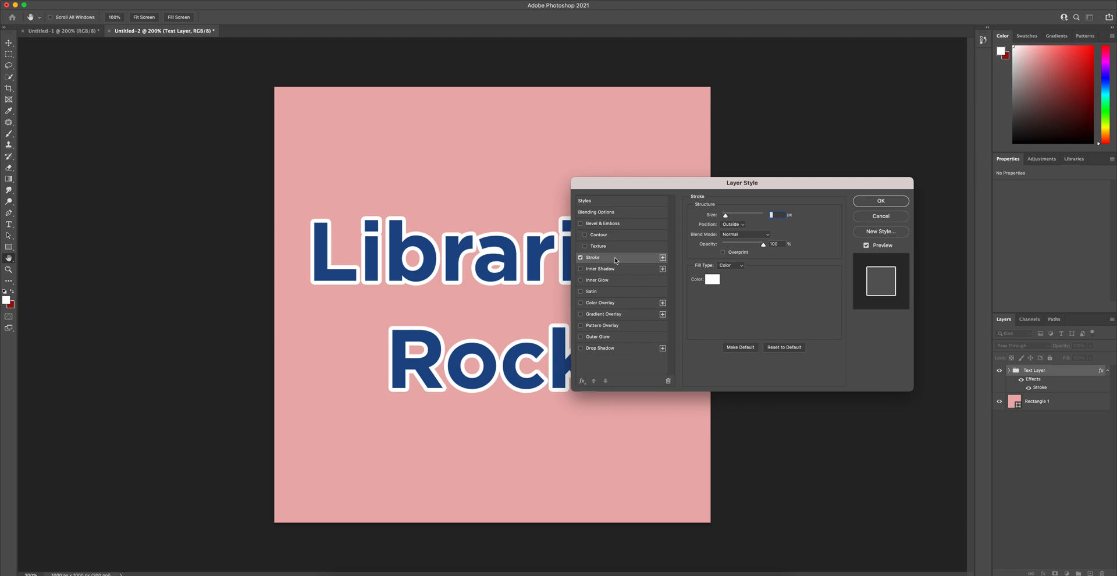
Add a second stroke beneath the white one, coloured light orange (fbce8d) and sized 27 px
{"action": "left_click", "coordinate": [663, 257]}
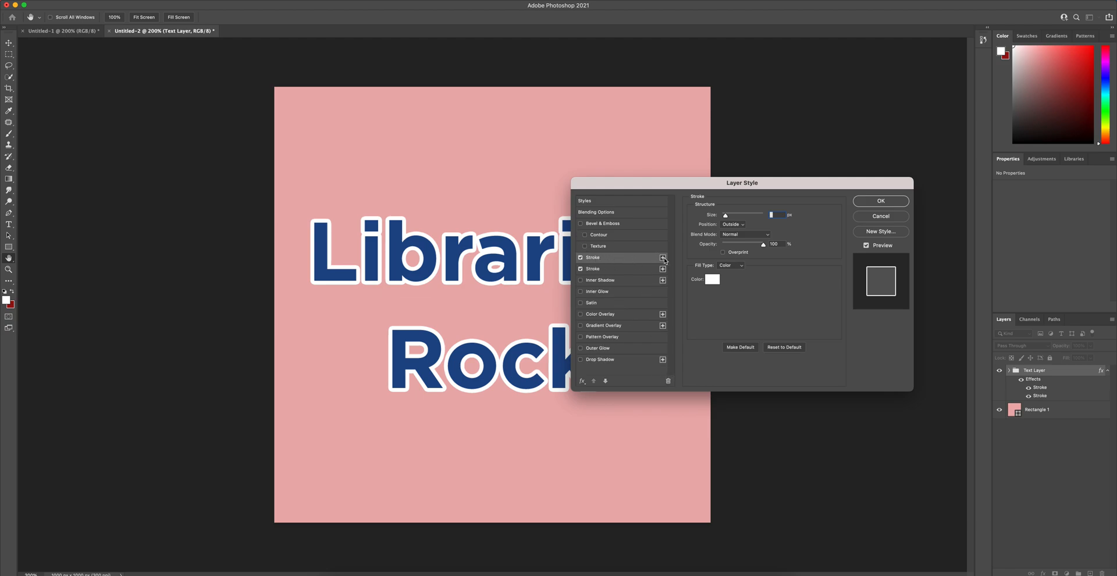
{"action": "left_click", "coordinate": [637, 269]}
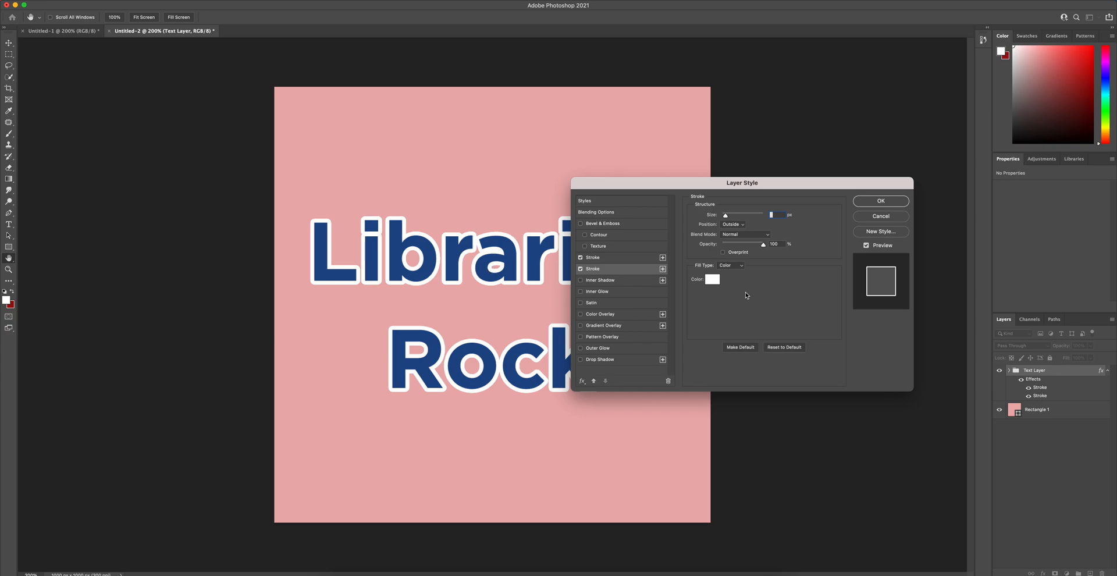
{"action": "left_click", "coordinate": [711, 281]}
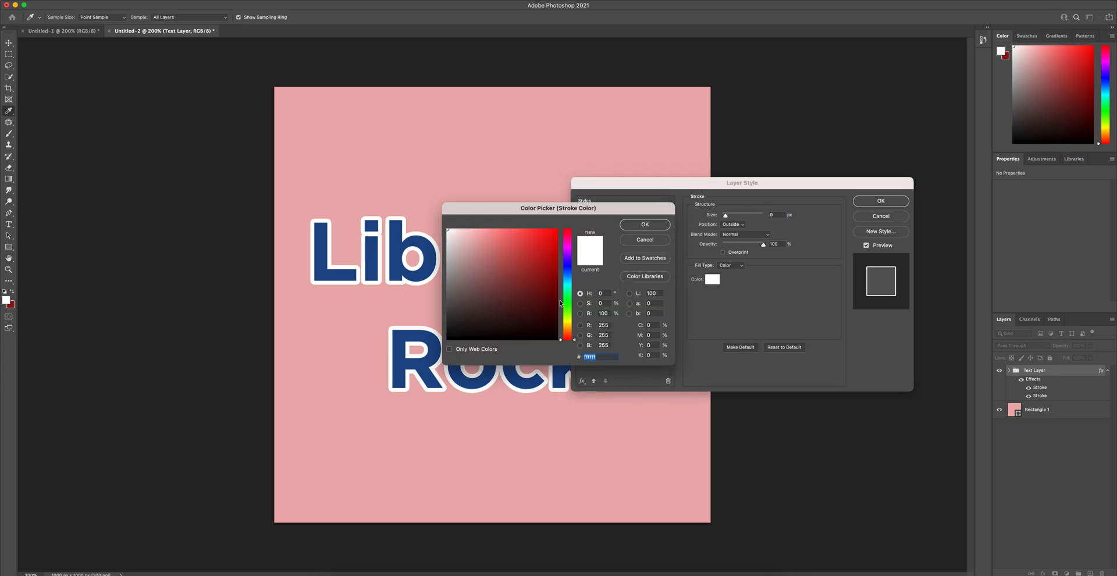
{"action": "left_click", "coordinate": [483, 232]}
{"action": "left_click", "coordinate": [481, 230]}
{"action": "left_click_drag", "start_coordinate": [574, 342], "coordinate": [574, 330]}
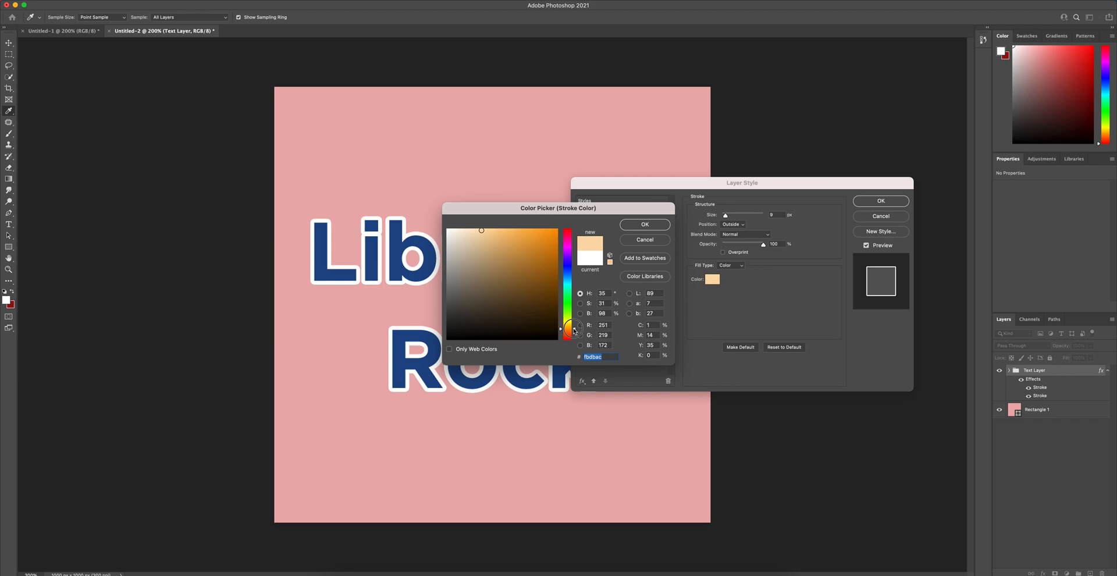
{"action": "left_click", "coordinate": [493, 231]}
{"action": "left_click_drag", "start_coordinate": [493, 231], "coordinate": [495, 230]}
{"action": "left_click", "coordinate": [637, 226]}
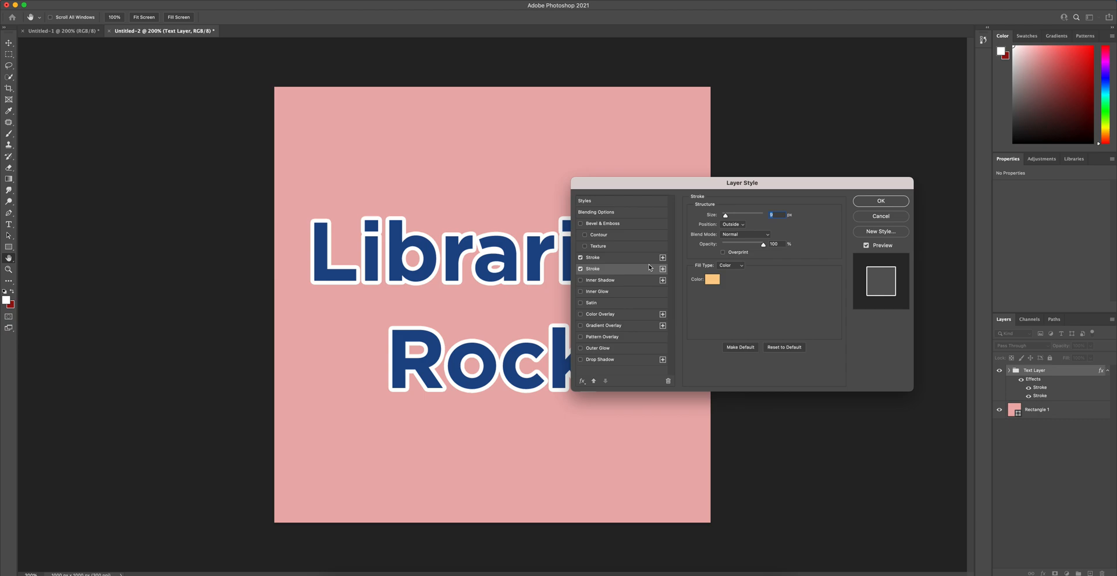
{"action": "left_click_drag", "start_coordinate": [726, 215], "coordinate": [728, 219]}
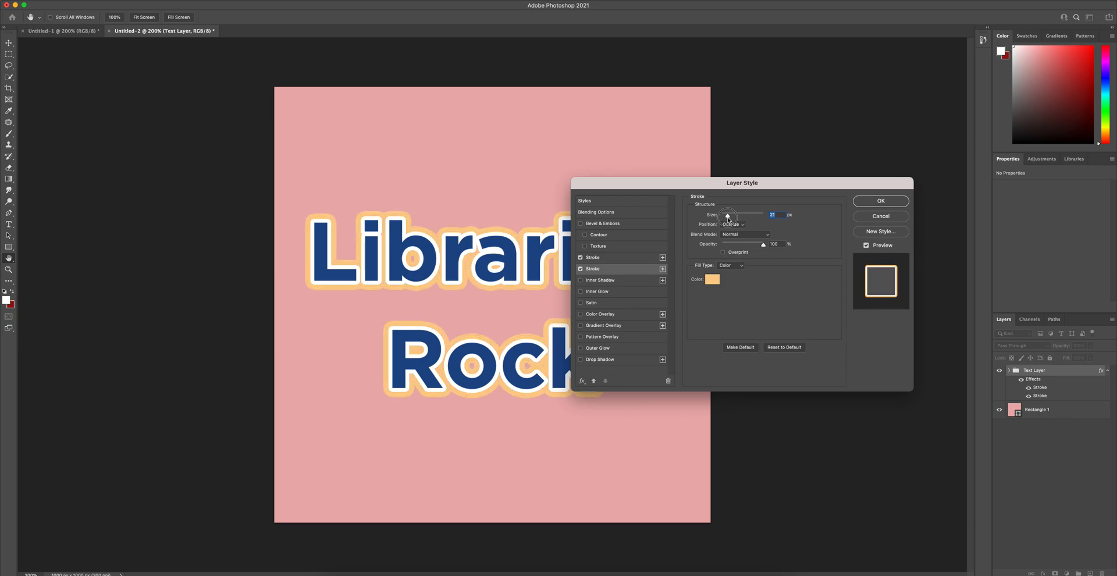
{"action": "left_click_drag", "start_coordinate": [728, 219], "coordinate": [730, 219]}
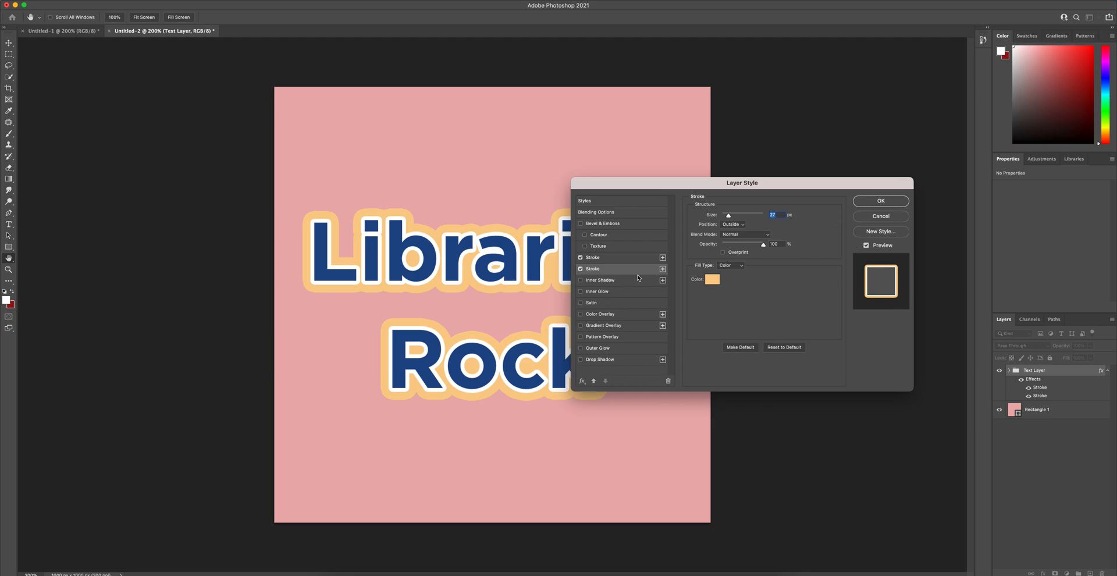
Add a third stroke beneath the orange one in light blue (8dc8fb), about 46 px in size, and apply the layer style
{"action": "left_click", "coordinate": [662, 269]}
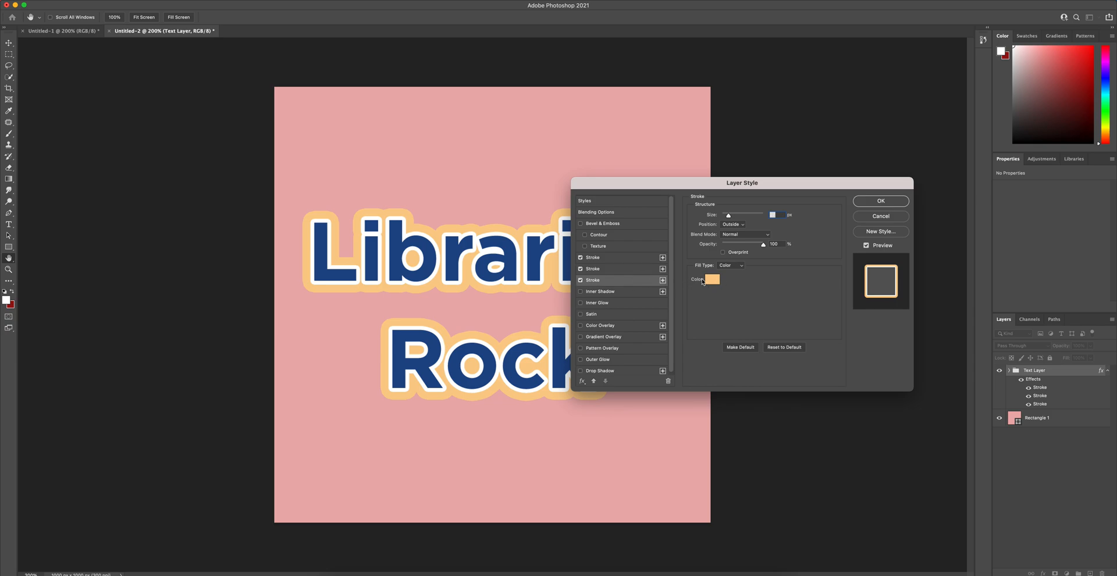
{"action": "left_click", "coordinate": [714, 280]}
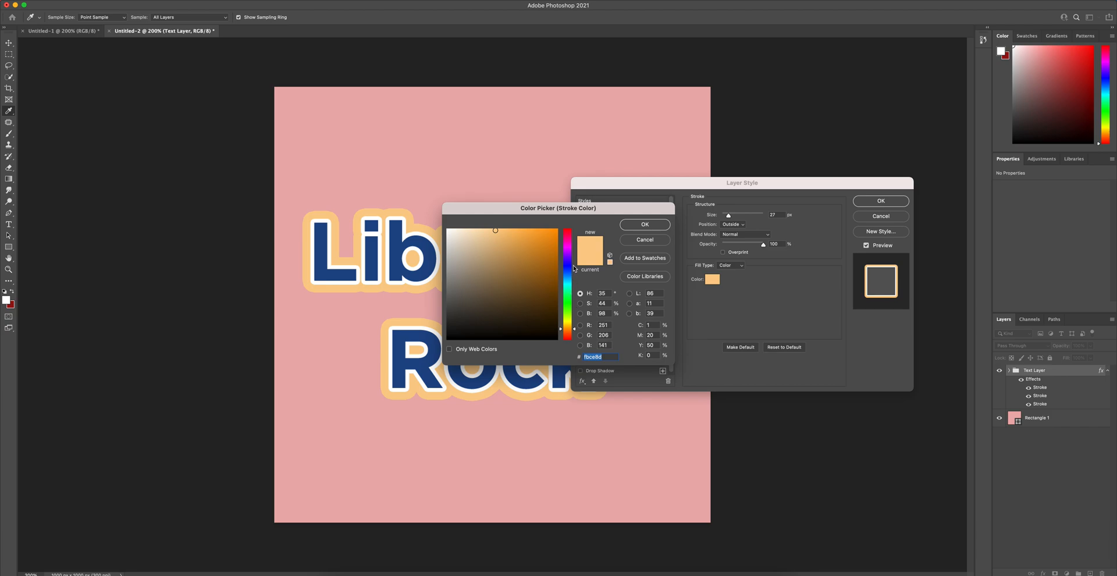
{"action": "left_click_drag", "start_coordinate": [574, 329], "coordinate": [565, 277]}
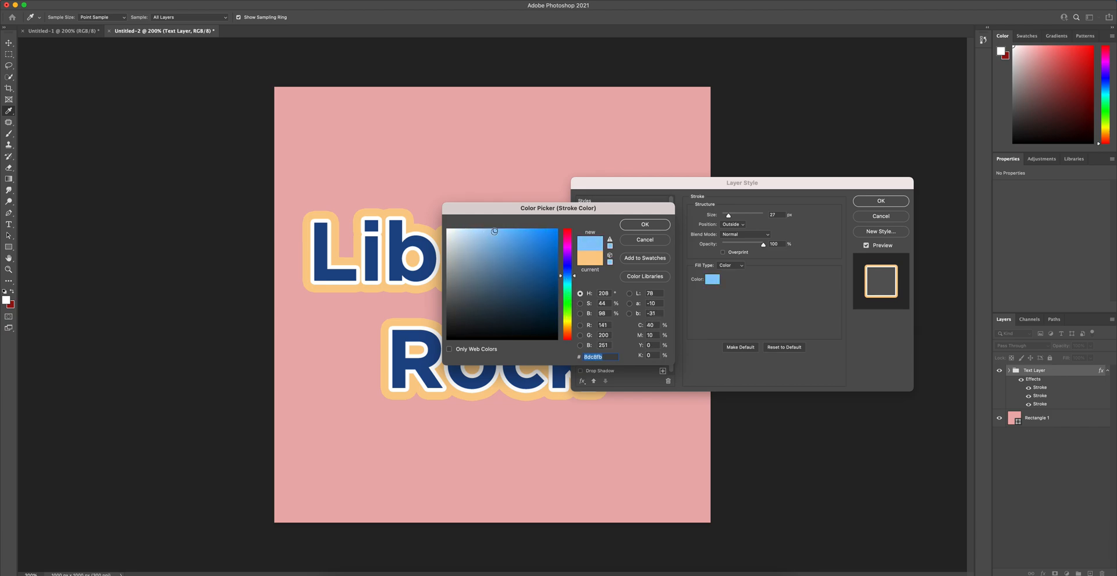
{"action": "left_click", "coordinate": [629, 228]}
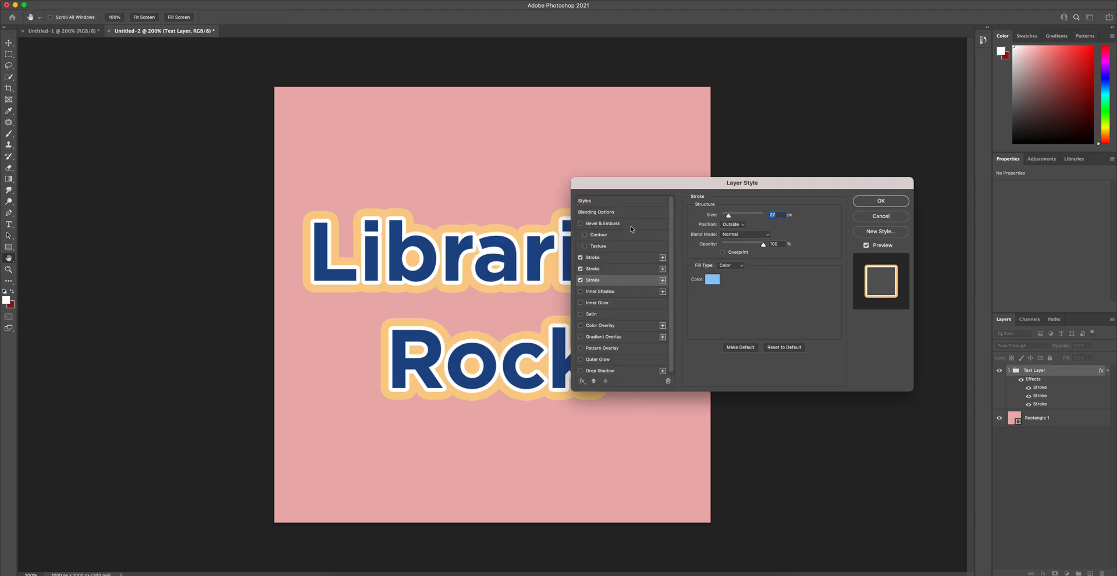
{"action": "left_click_drag", "start_coordinate": [732, 215], "coordinate": [732, 218]}
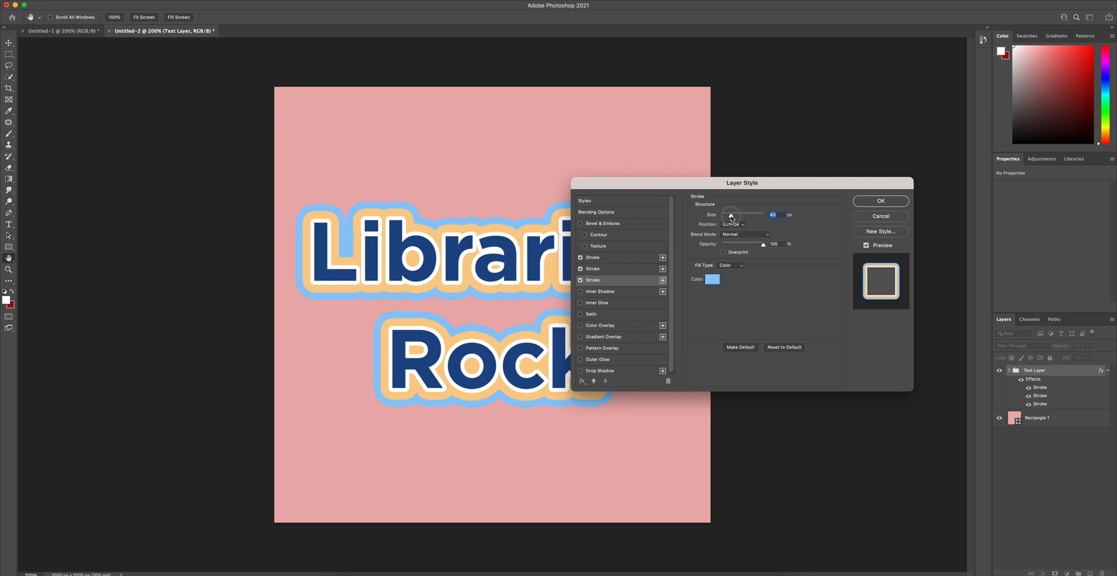
{"action": "left_click_drag", "start_coordinate": [731, 218], "coordinate": [733, 219]}
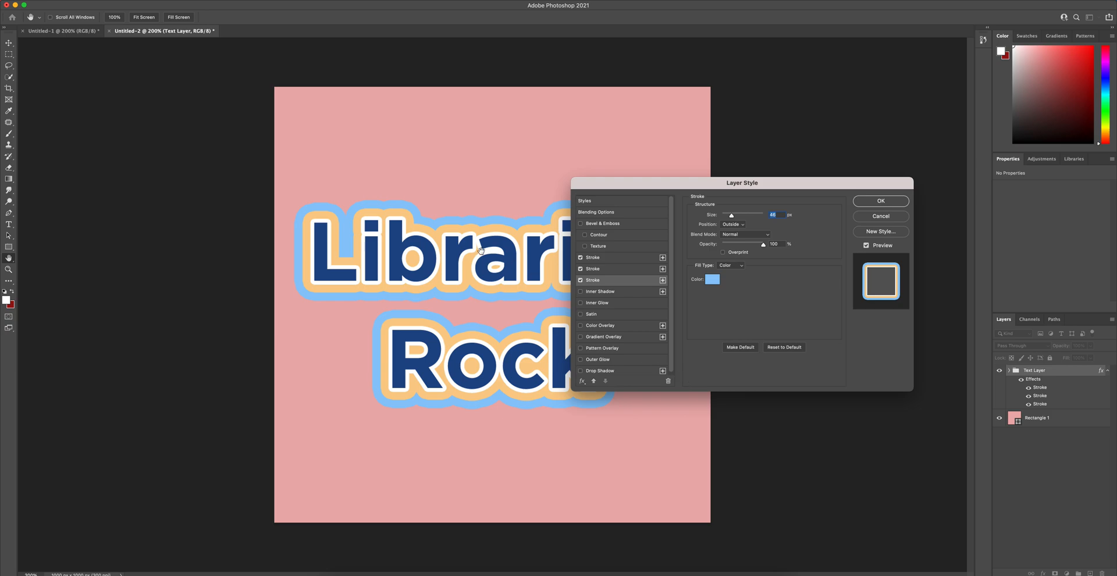
{"action": "left_click", "coordinate": [901, 203]}
{"action": "left_click", "coordinate": [721, 332]}
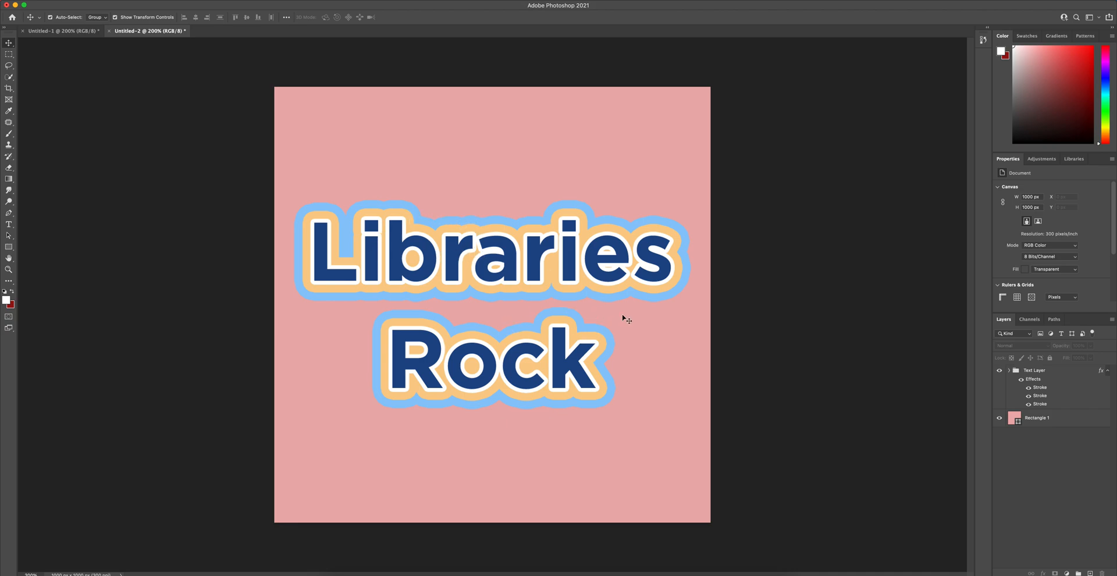
Reopen the blending options of the Text Layer group and enable a Drop Shadow effect
{"action": "left_click", "coordinate": [1033, 374]}
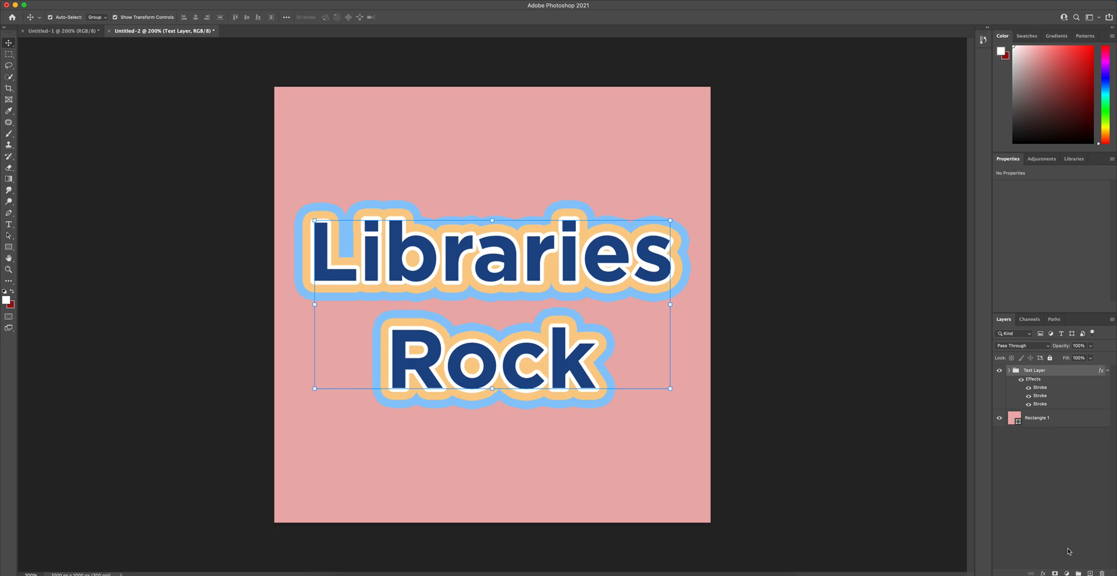
{"action": "left_click", "coordinate": [1045, 573]}
{"action": "left_click", "coordinate": [1062, 457]}
{"action": "scroll", "coordinate": [629, 305], "scroll_direction": "down", "scroll_amount": 1}
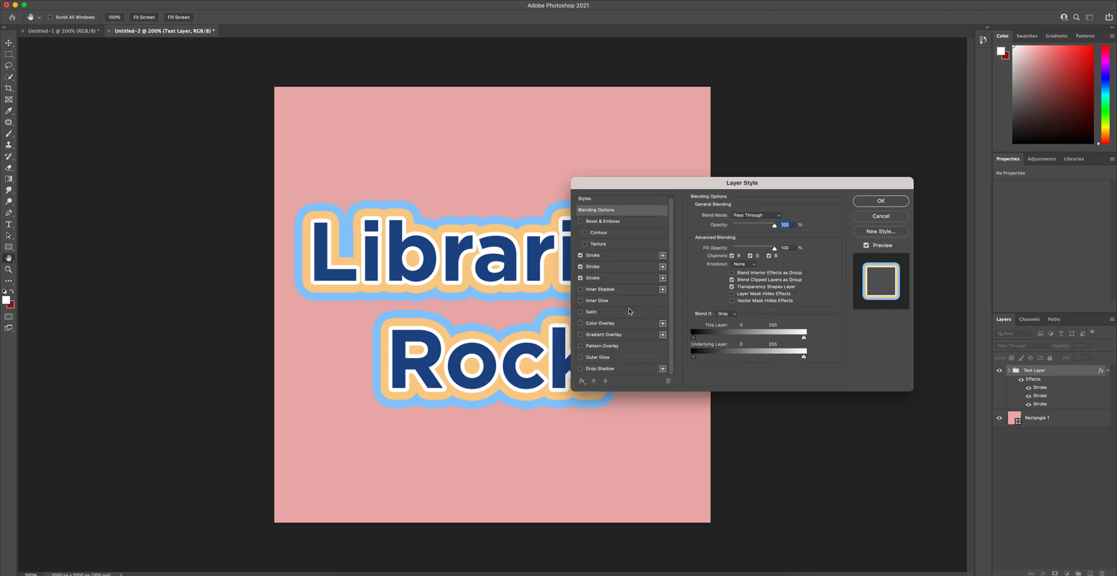
{"action": "left_click", "coordinate": [605, 369]}
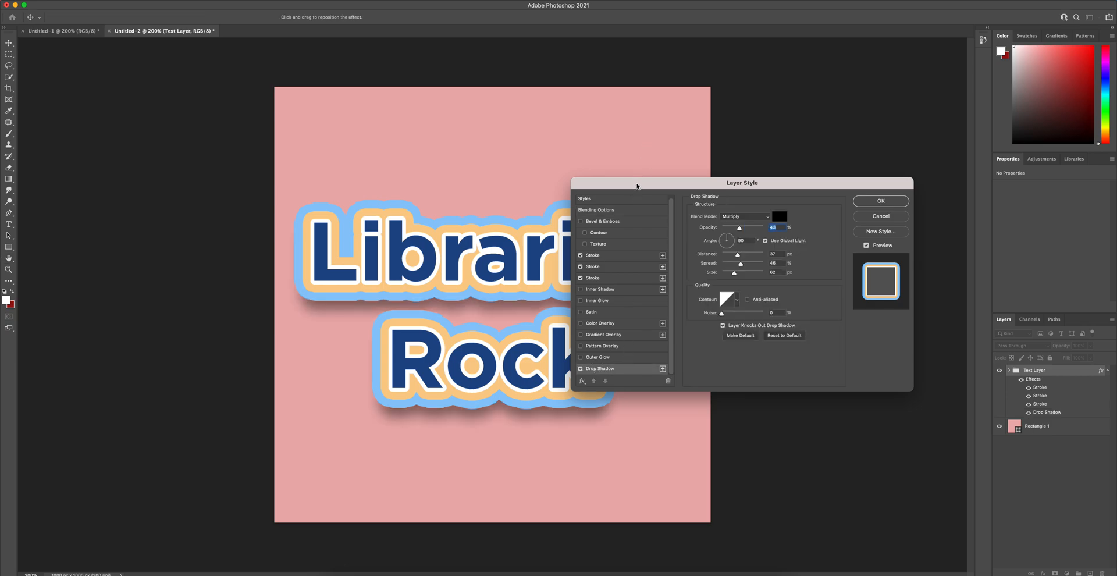
Reset the Drop Shadow settings to their defaults and keep the Multiply blend mode
{"action": "left_click_drag", "start_coordinate": [638, 181], "coordinate": [724, 153]}
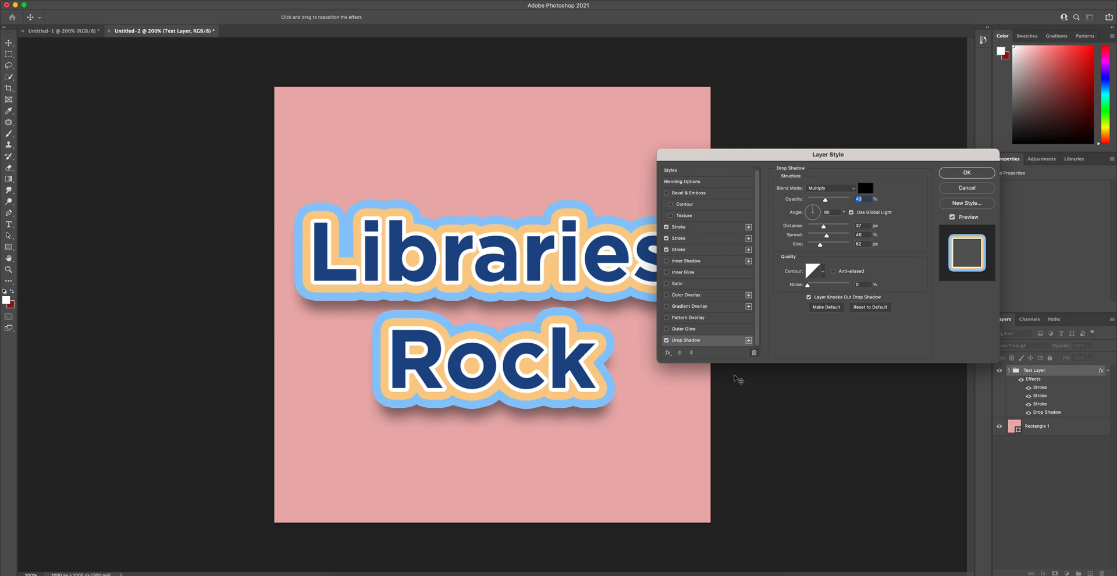
{"action": "left_click", "coordinate": [870, 307]}
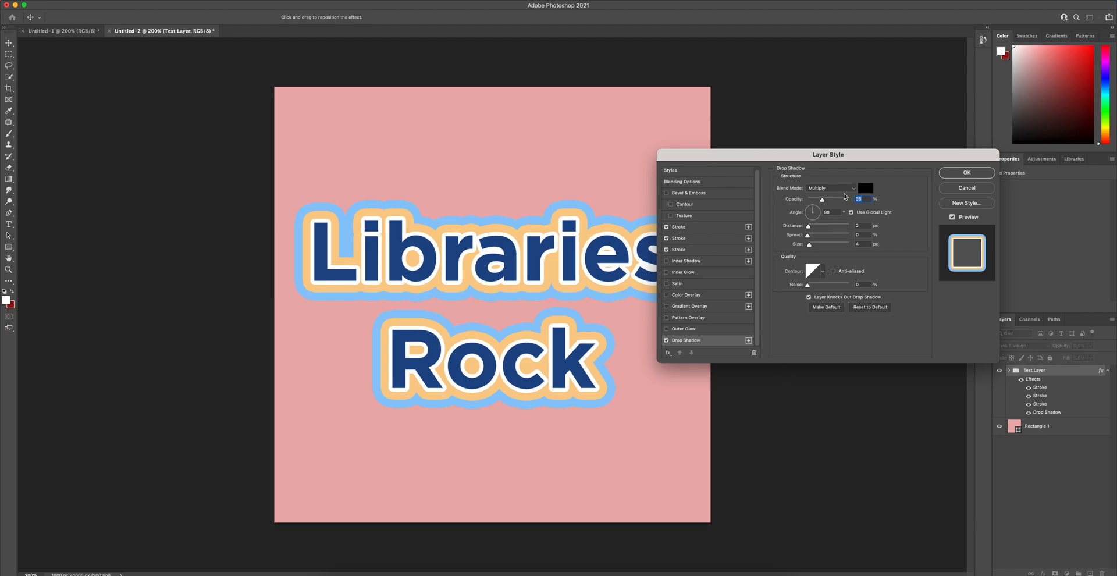
{"action": "left_click", "coordinate": [844, 189]}
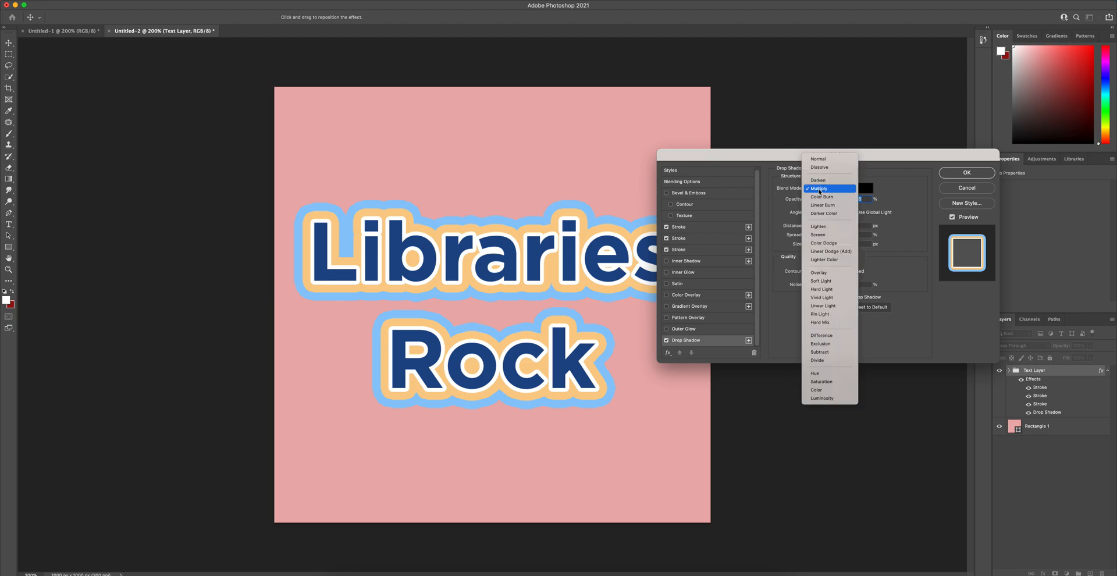
{"action": "left_click", "coordinate": [819, 189]}
Set the drop shadow to 50% opacity and a 120° angle, adjust its distance, spread and size by eye, and apply the layer style
{"action": "mouse_move", "coordinate": [812, 230]}
{"action": "left_mouse_down"}
{"action": "mouse_move", "coordinate": [825, 230]}
{"action": "mouse_move", "coordinate": [822, 245]}
{"action": "left_mouse_up"}
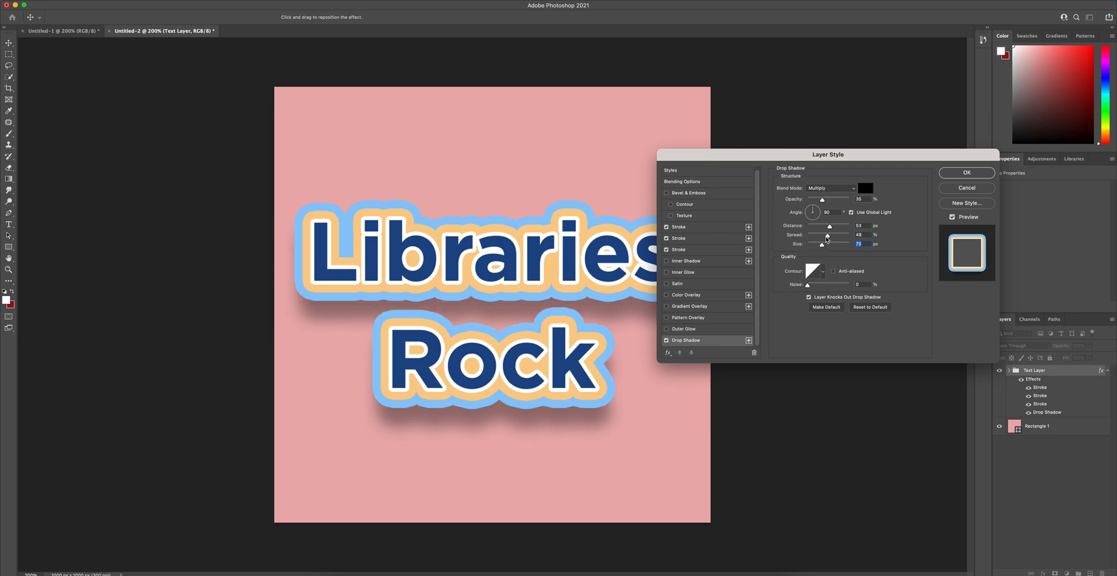
{"action": "mouse_move", "coordinate": [829, 226]}
{"action": "left_mouse_down"}
{"action": "mouse_move", "coordinate": [828, 250]}
{"action": "mouse_move", "coordinate": [819, 228]}
{"action": "mouse_move", "coordinate": [828, 248]}
{"action": "mouse_move", "coordinate": [829, 200]}
{"action": "mouse_move", "coordinate": [809, 219]}
{"action": "left_mouse_up"}
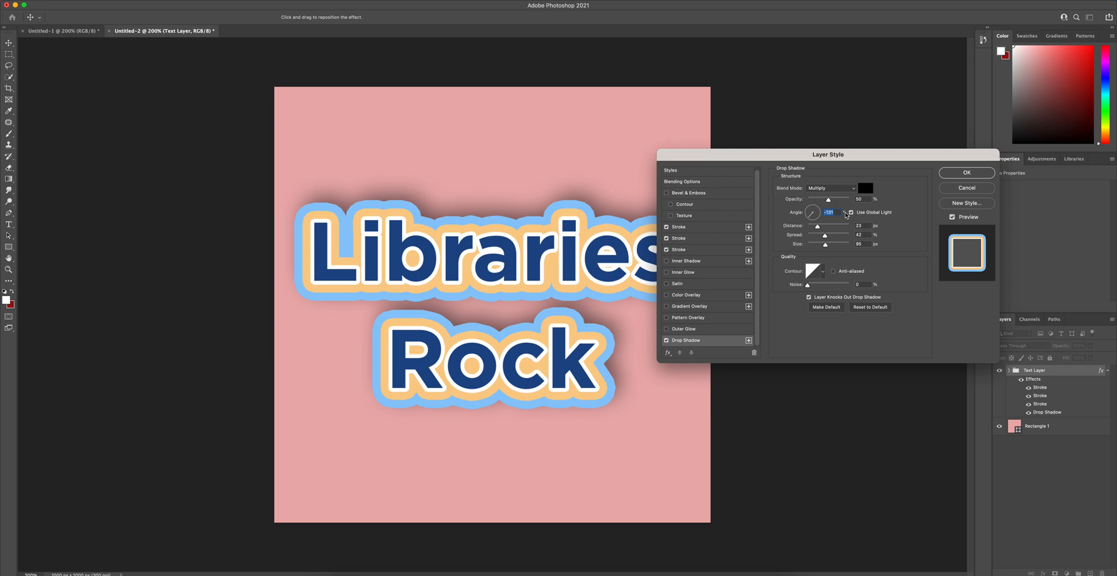
{"action": "type", "text": "120"}
{"action": "left_click", "coordinate": [902, 216]}
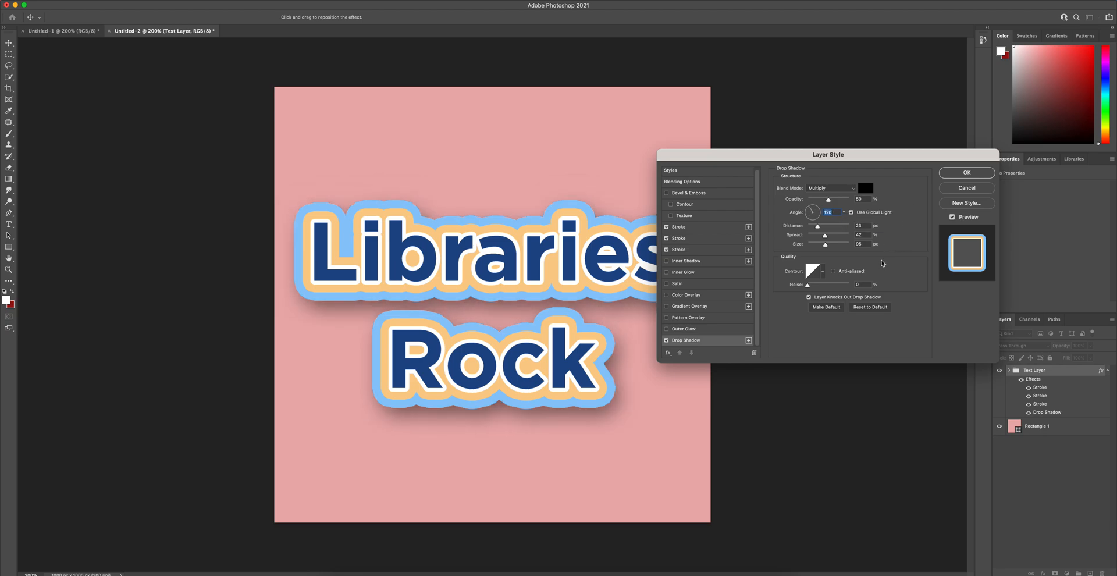
{"action": "left_click_drag", "start_coordinate": [817, 226], "coordinate": [820, 231]}
{"action": "left_click", "coordinate": [972, 173]}
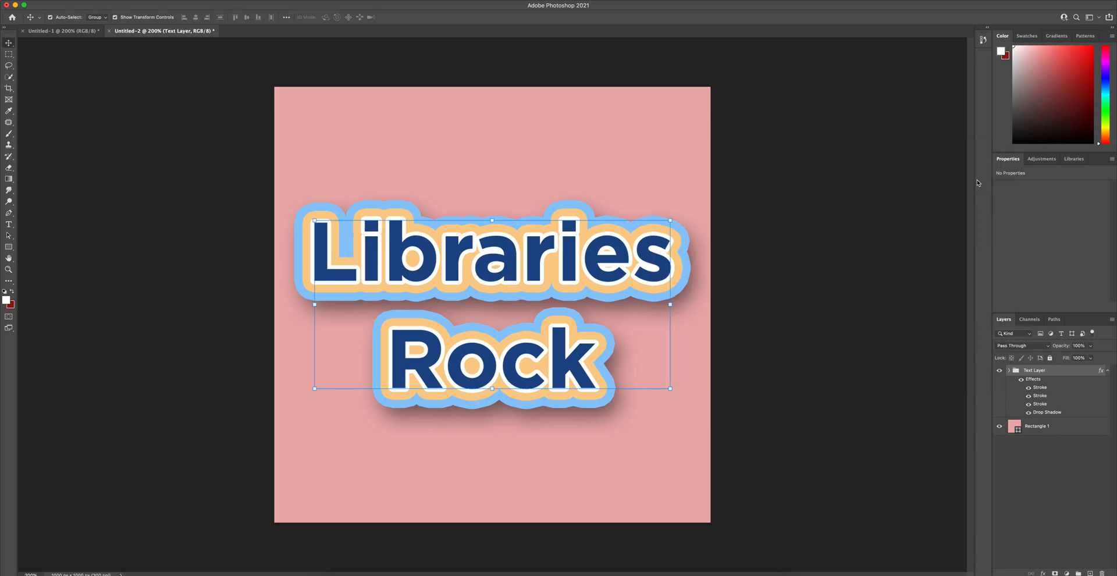
Examine the contents of the Text Layer group
{"action": "left_click", "coordinate": [1044, 472]}
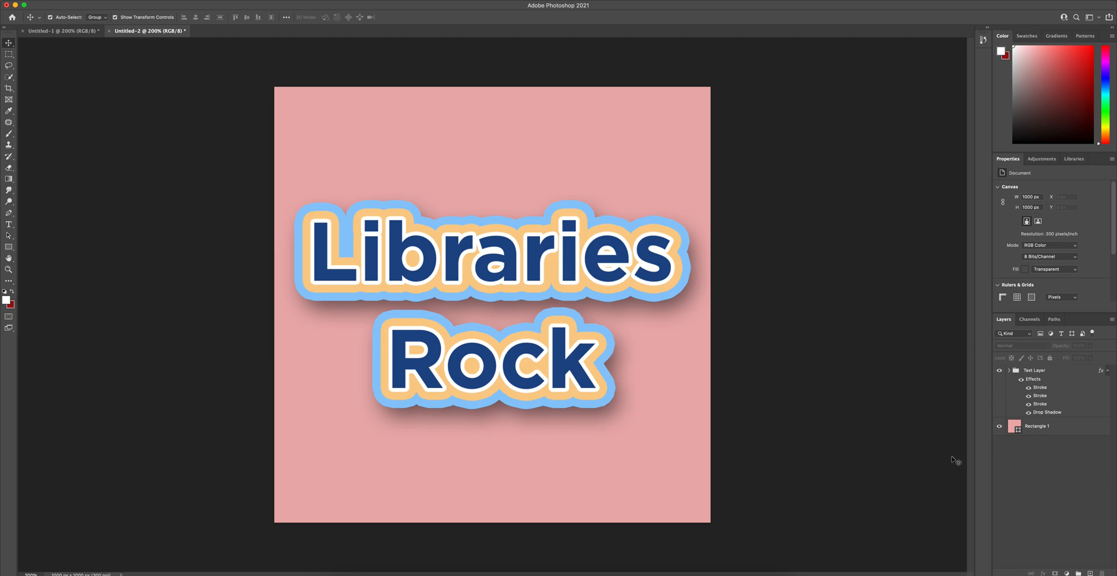
{"action": "left_click", "coordinate": [546, 370]}
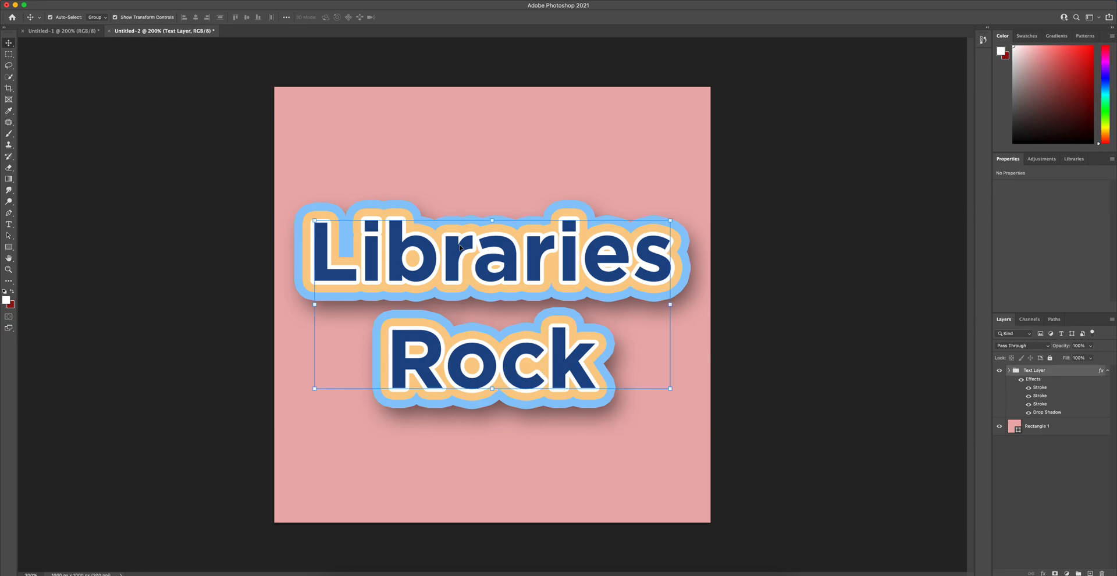
{"action": "left_click", "coordinate": [1008, 370]}
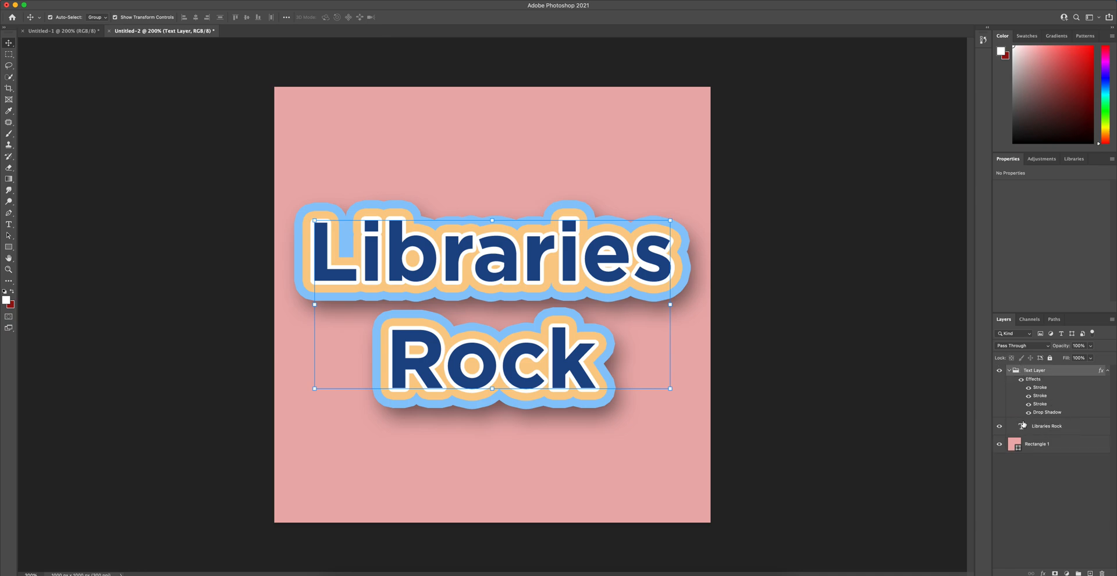
{"action": "left_click", "coordinate": [1009, 371]}
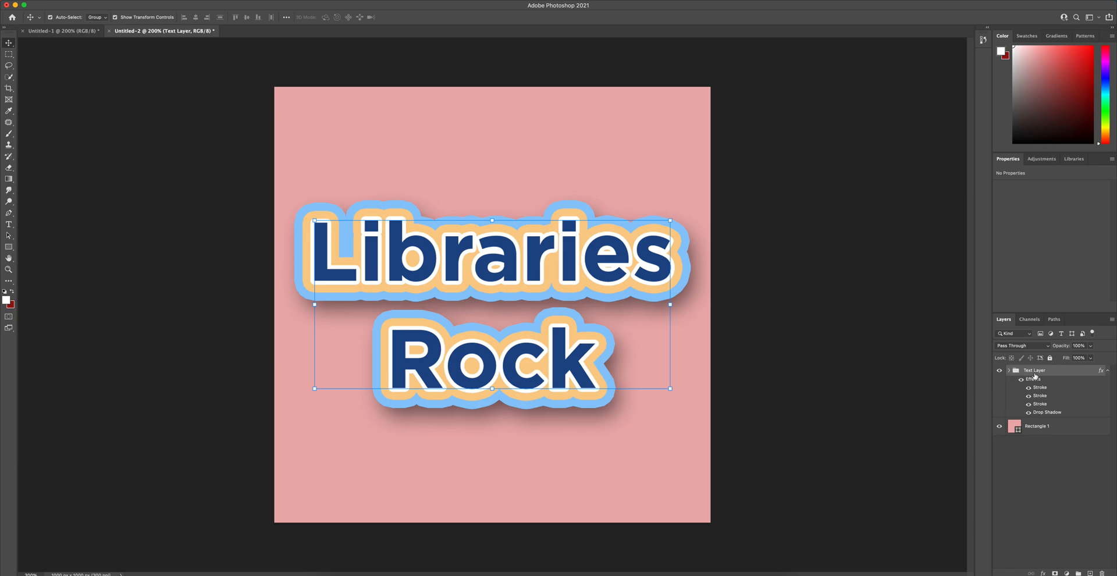
{"action": "left_click", "coordinate": [9, 225]}
{"action": "left_click", "coordinate": [268, 246]}
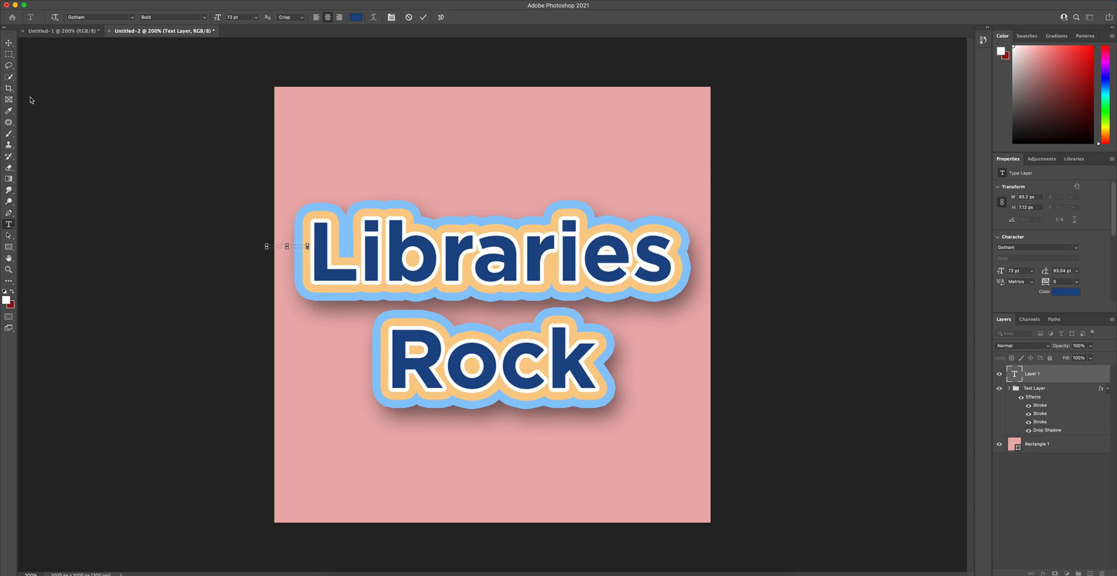
{"action": "left_click", "coordinate": [8, 42]}
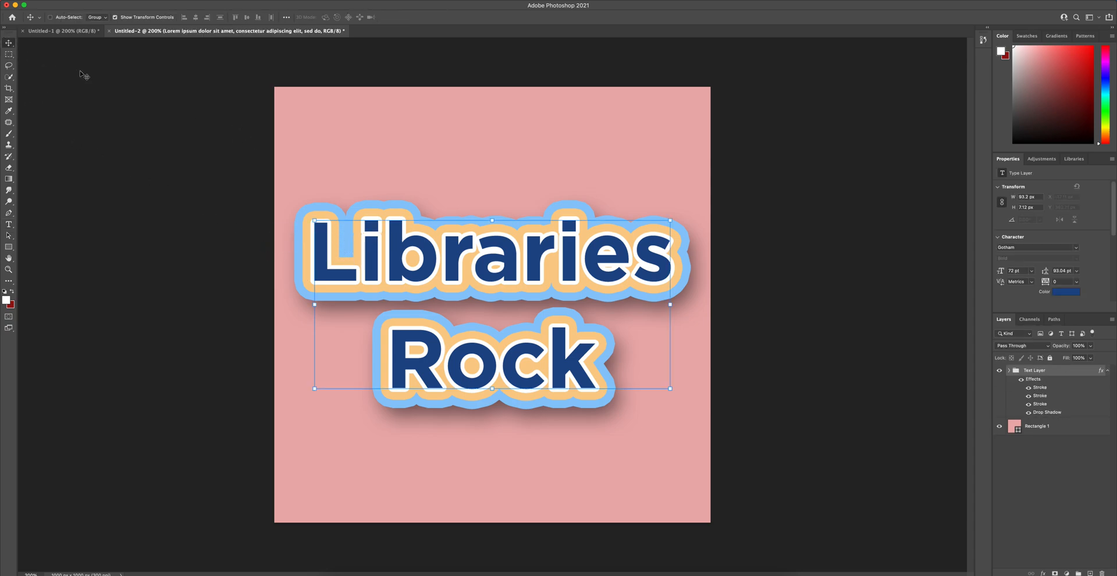
Replace the "Libraries Rock" text with "Boynton Beach" on two lines
{"action": "left_click", "coordinate": [8, 224]}
{"action": "left_click", "coordinate": [356, 247]}
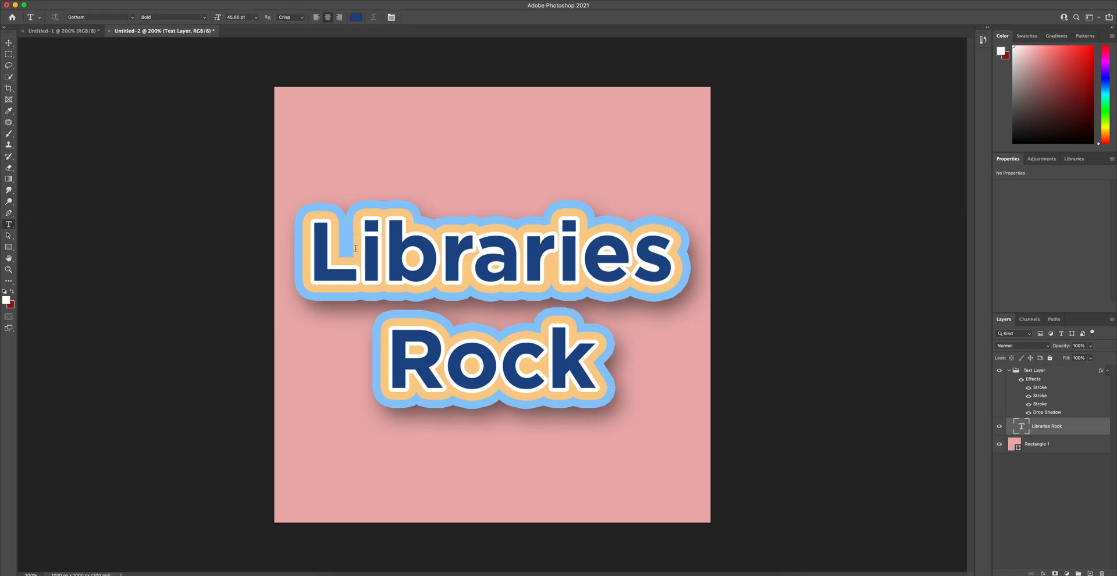
{"action": "left_click_drag", "start_coordinate": [324, 251], "coordinate": [621, 379]}
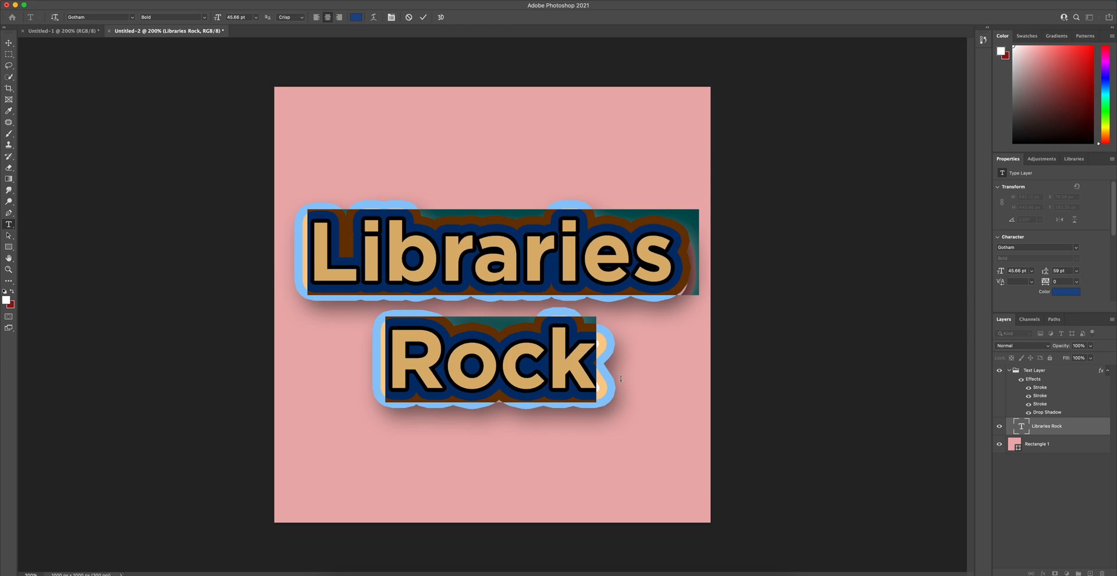
{"action": "type", "text": "Boynton"}
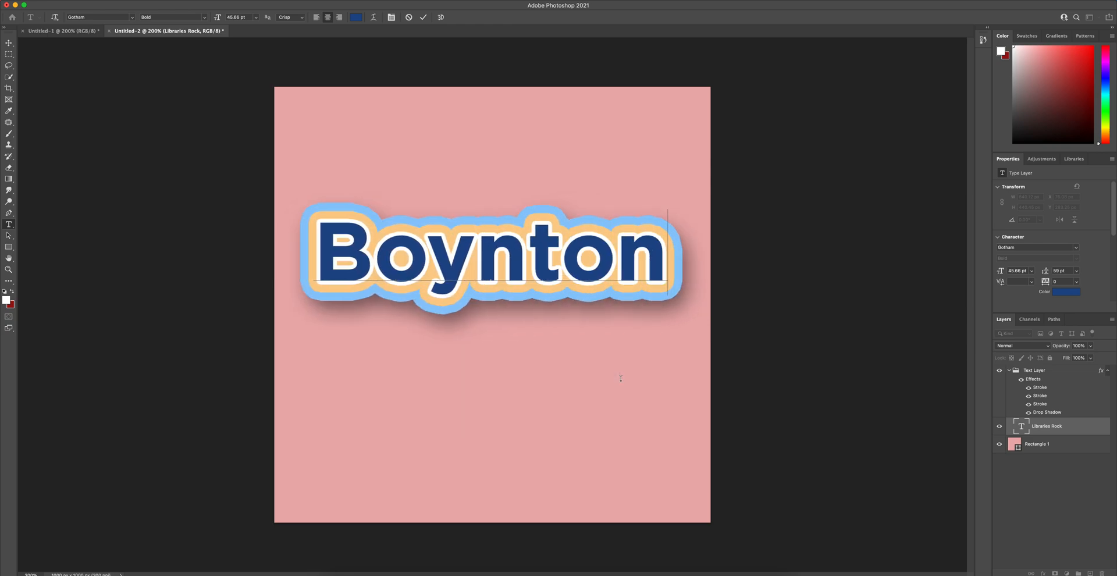
{"action": "key", "text": "Return"}
{"action": "type", "text": "Beach"}
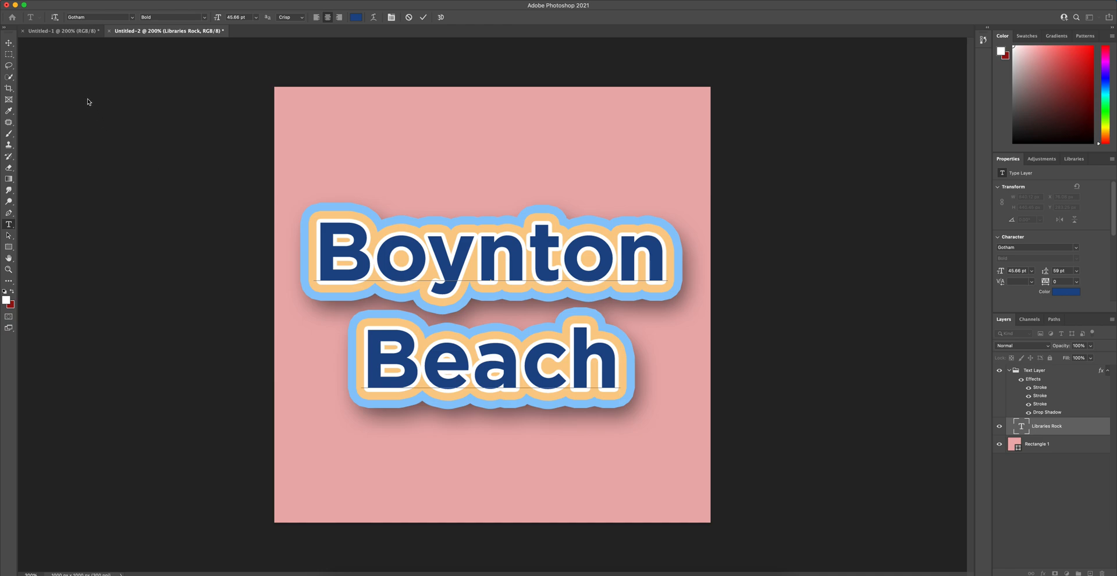
{"action": "left_click", "coordinate": [9, 43]}
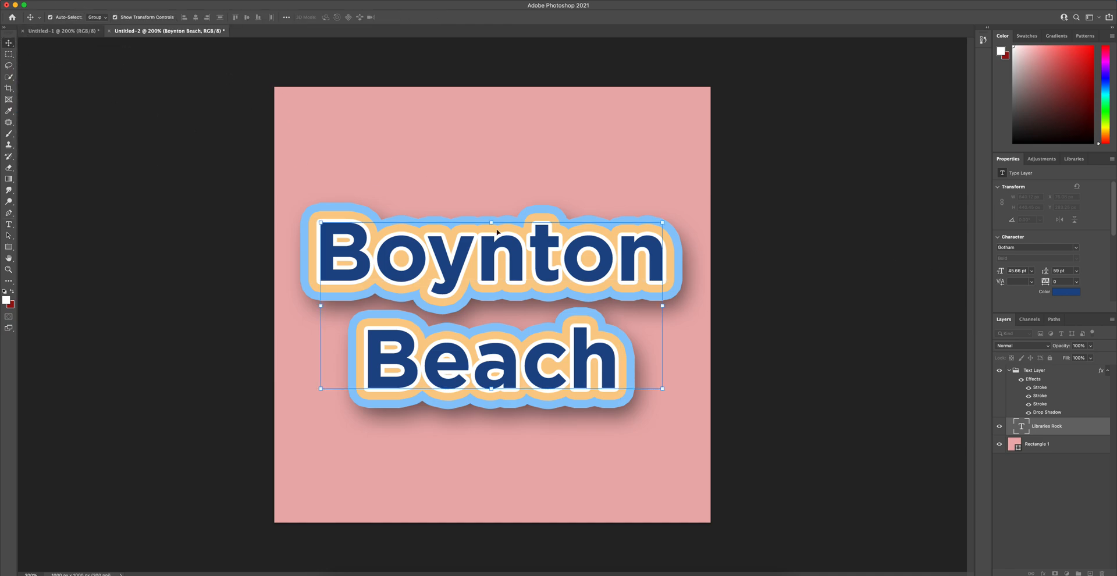
Set the Boynton Beach text to 36 pt with 60 pt leading, move it slightly up on the canvas, and deselect it
{"action": "left_click", "coordinate": [1031, 275]}
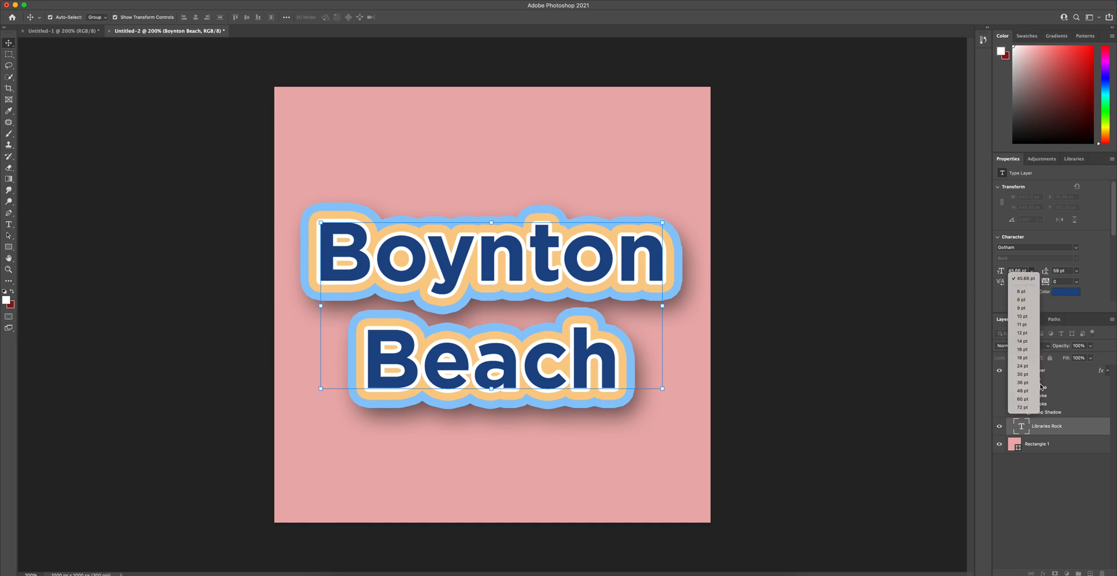
{"action": "left_click", "coordinate": [1025, 382]}
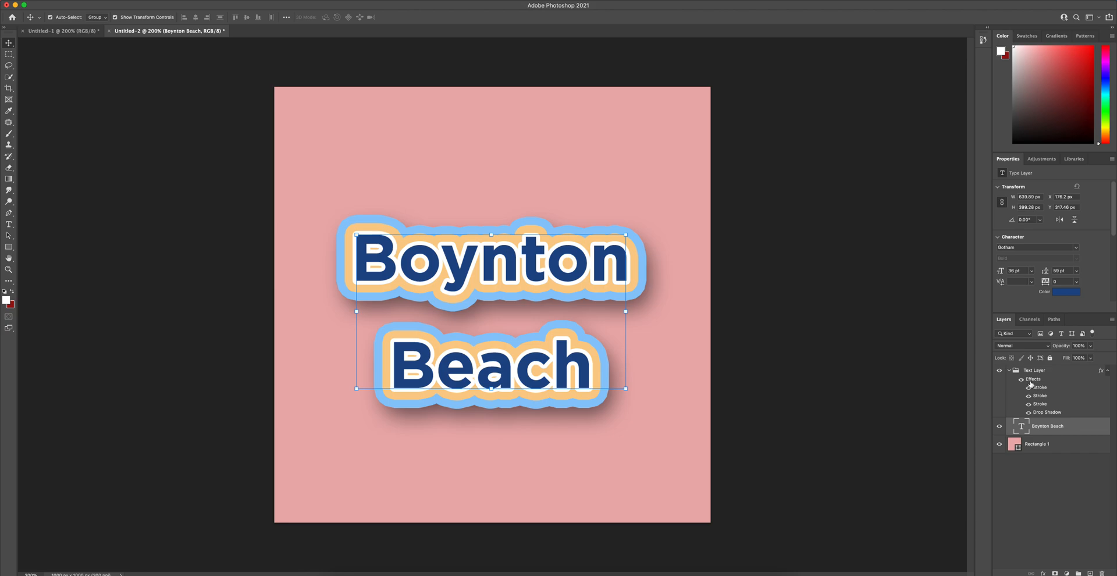
{"action": "left_click_drag", "start_coordinate": [1045, 271], "coordinate": [1051, 273]}
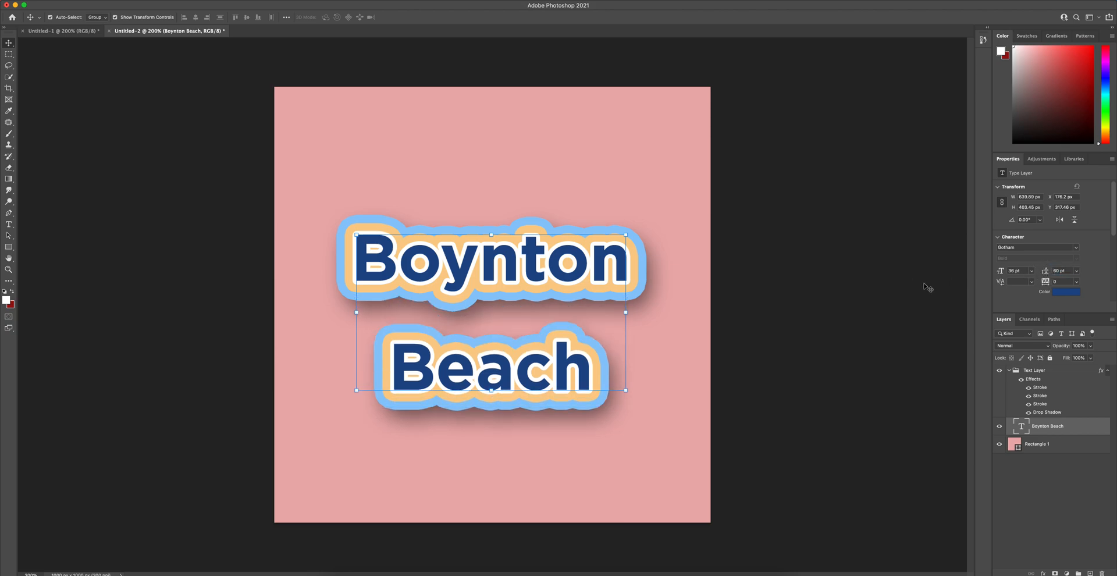
{"action": "left_click_drag", "start_coordinate": [620, 283], "coordinate": [624, 271]}
{"action": "left_click", "coordinate": [808, 308]}
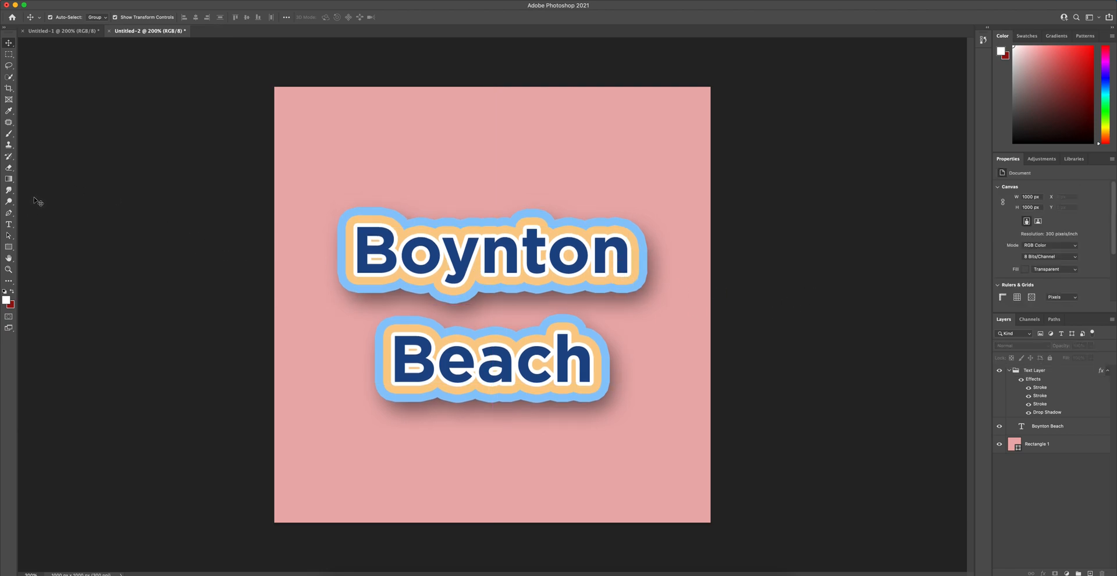
Try to paint directly on the Text Layer group with the Brush tool
{"action": "left_click", "coordinate": [12, 137]}
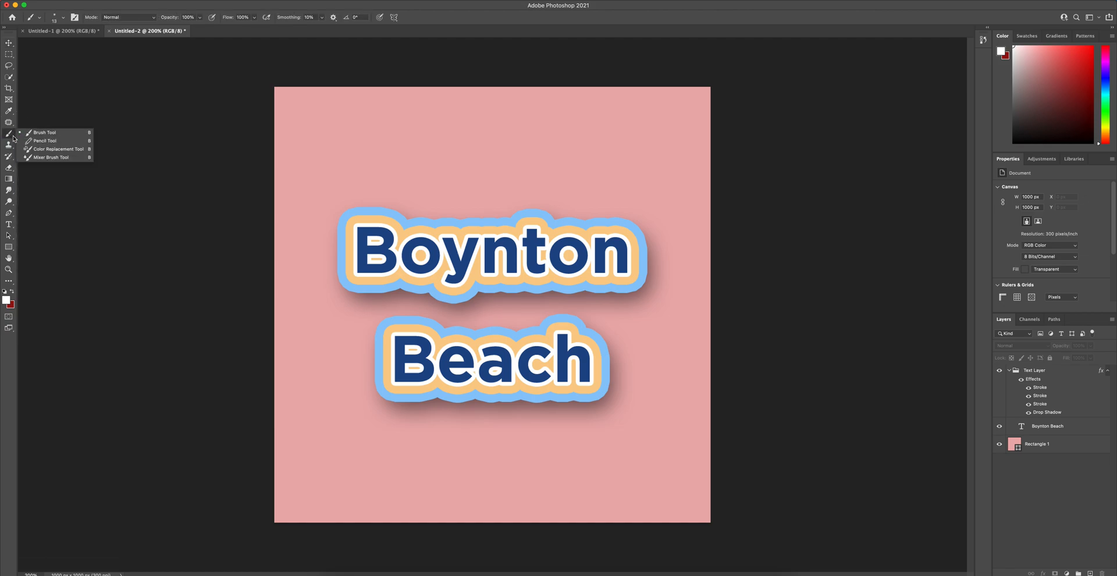
{"action": "left_click", "coordinate": [7, 136]}
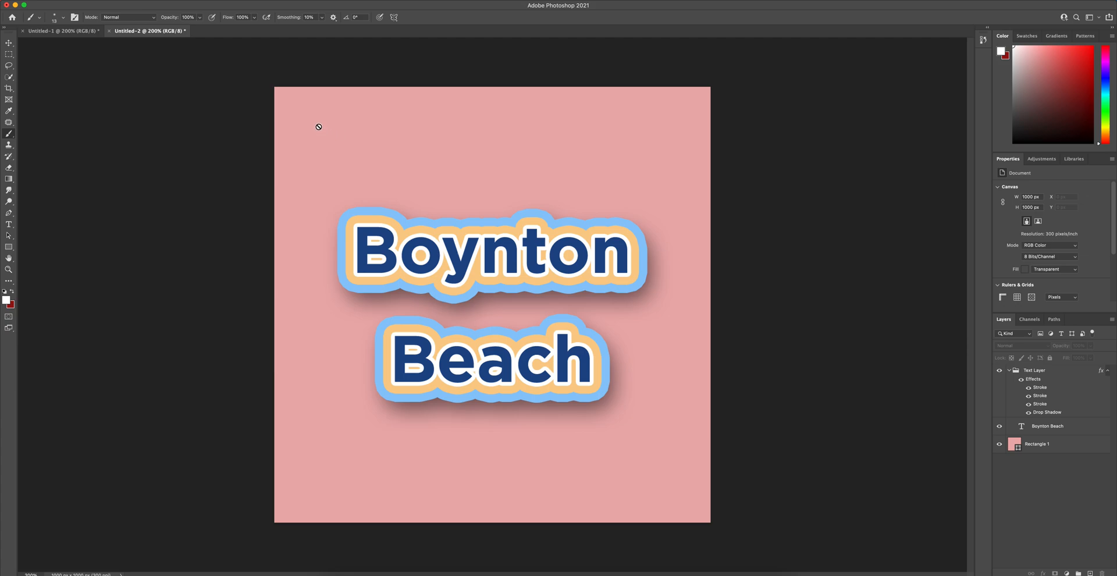
{"action": "left_click", "coordinate": [1064, 376]}
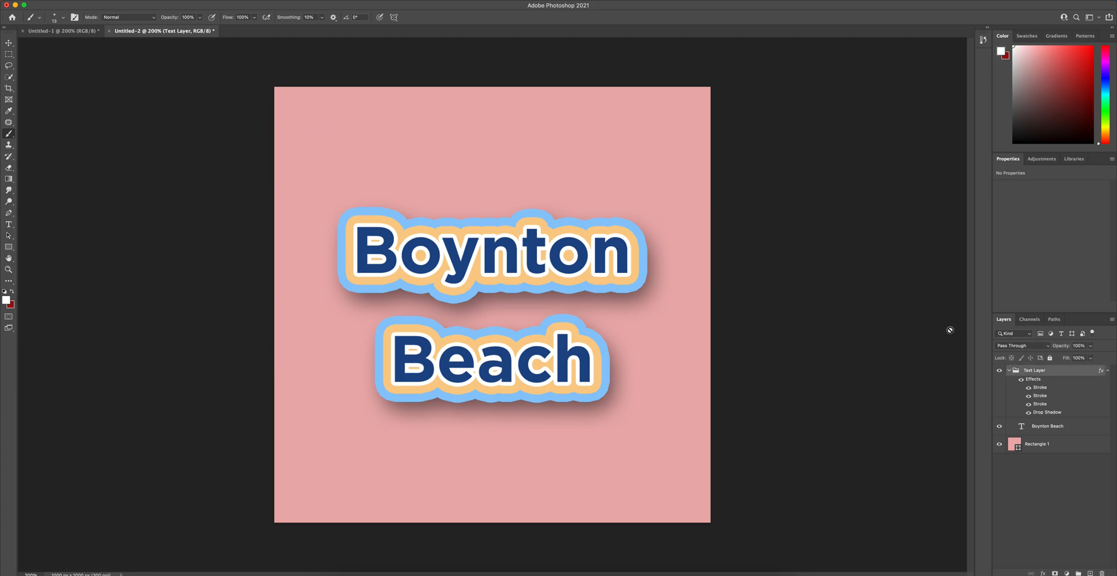
{"action": "left_click", "coordinate": [308, 136]}
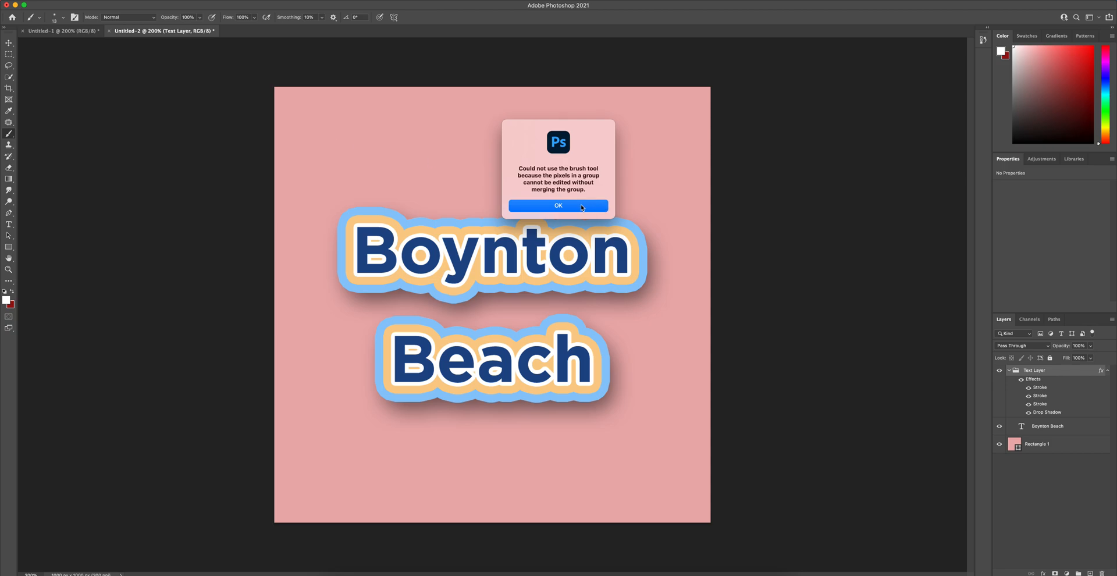
{"action": "left_click", "coordinate": [582, 206]}
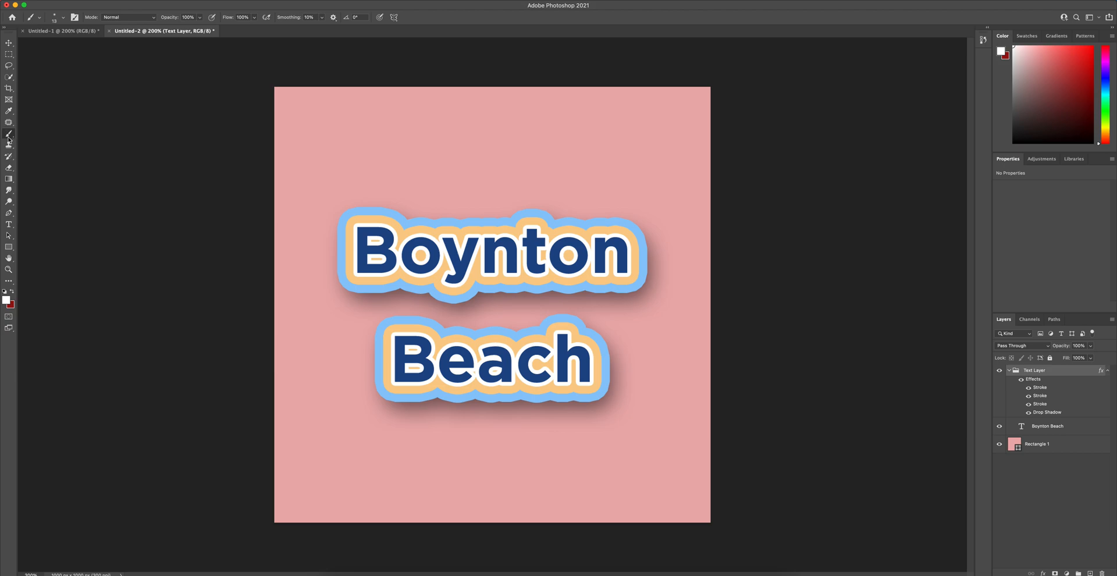
Select the standard Brush tool for painting
{"action": "left_click", "coordinate": [9, 156]}
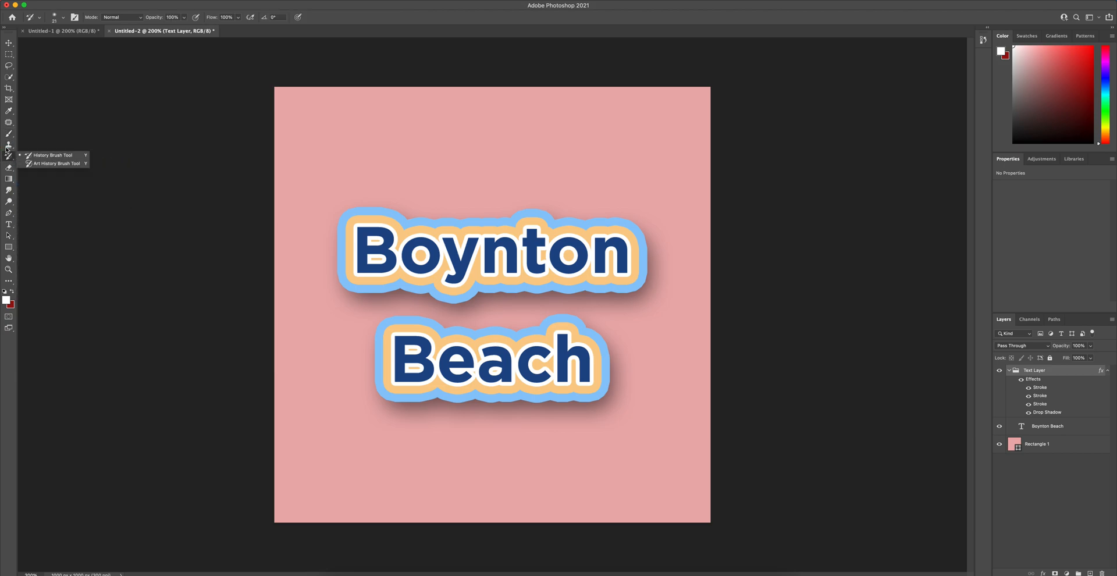
{"action": "left_click", "coordinate": [8, 133]}
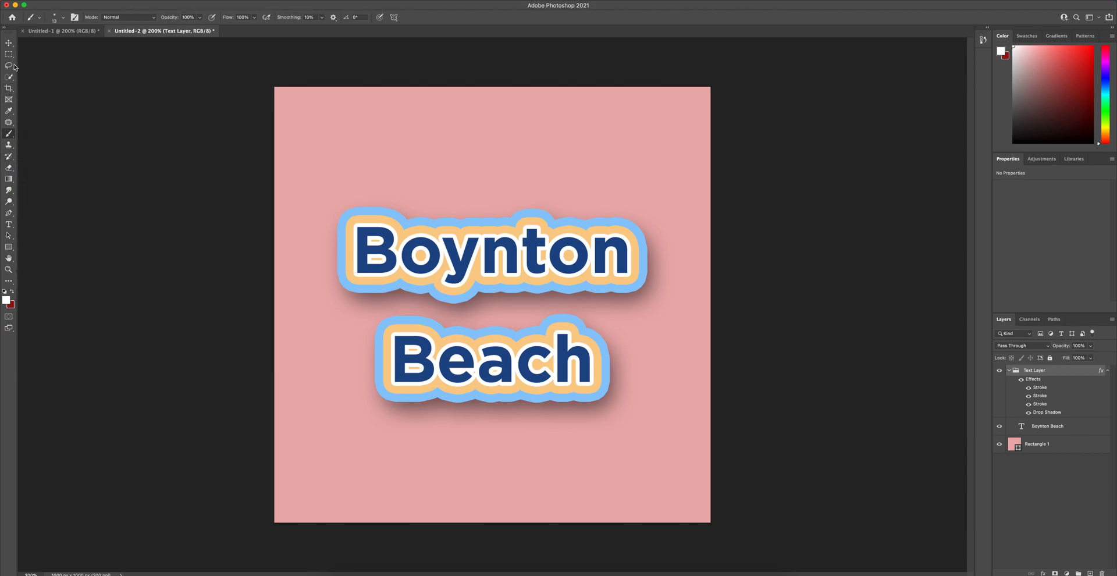
{"action": "left_click", "coordinate": [12, 136]}
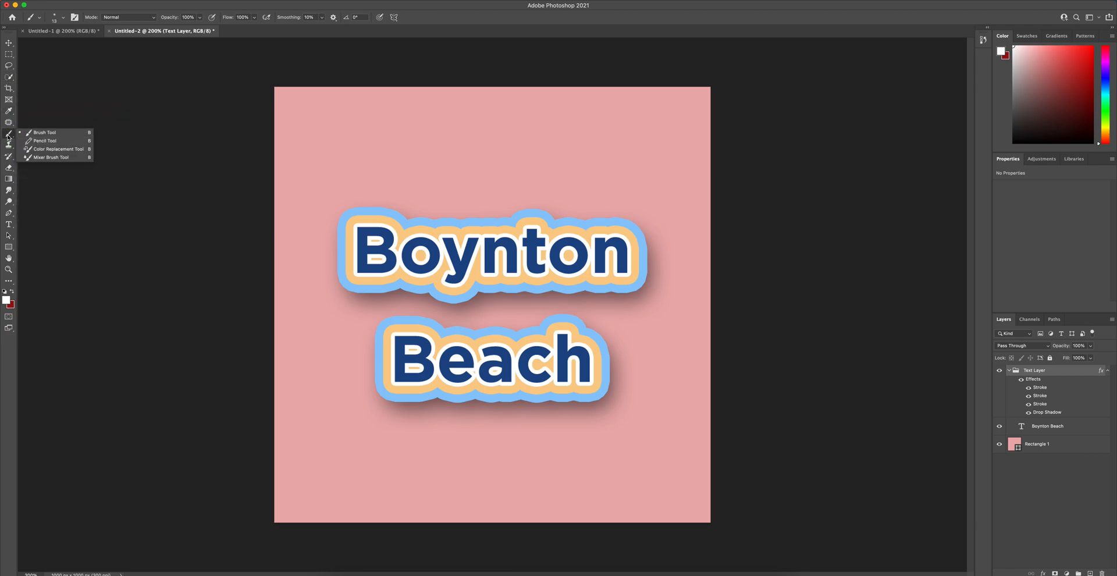
{"action": "left_click", "coordinate": [8, 138]}
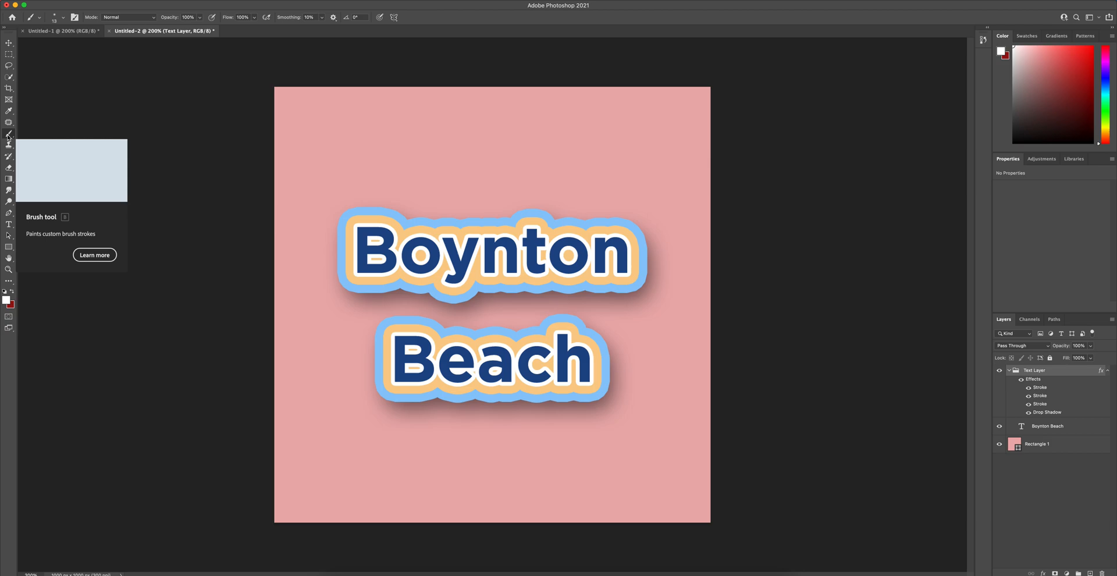
Move the Boynton Beach text layer out of the group to beneath Rectangle 1, and add an empty layer inside the Text Layer group
{"action": "left_click", "coordinate": [1038, 427]}
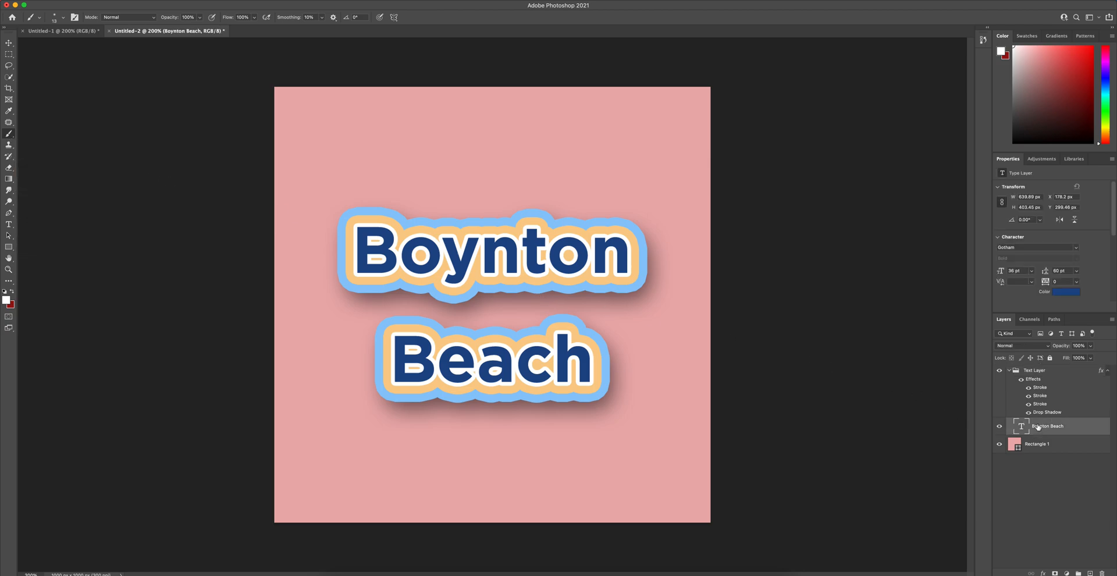
{"action": "left_click_drag", "start_coordinate": [1035, 428], "coordinate": [1039, 449]}
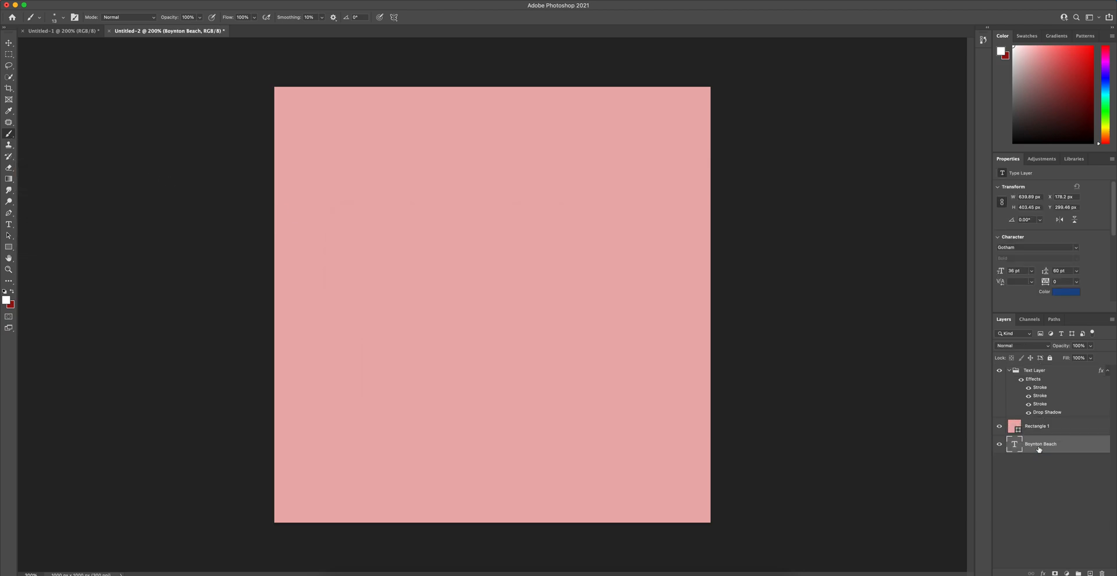
{"action": "left_click", "coordinate": [1056, 371]}
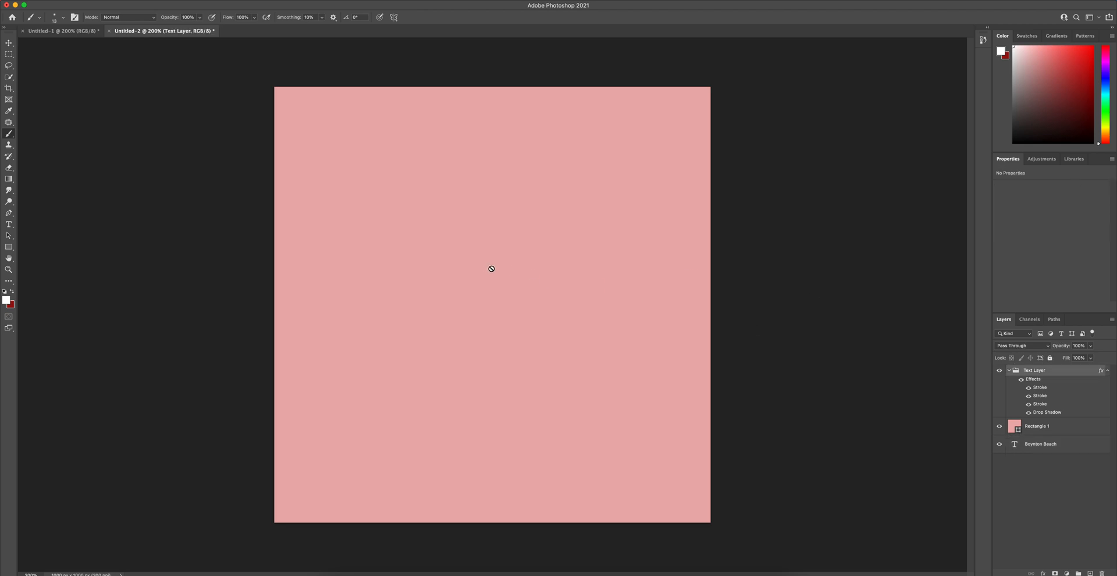
{"action": "left_click", "coordinate": [1090, 573]}
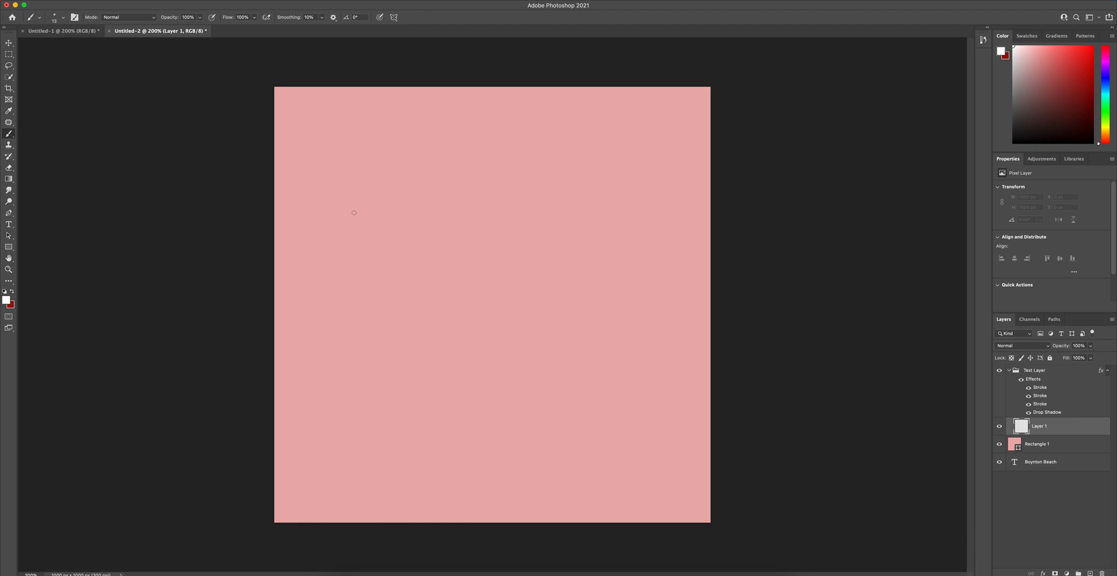
Enlarge the brush to 62 px and try to paint directly on the Text Layer group
{"action": "left_click", "coordinate": [1048, 376]}
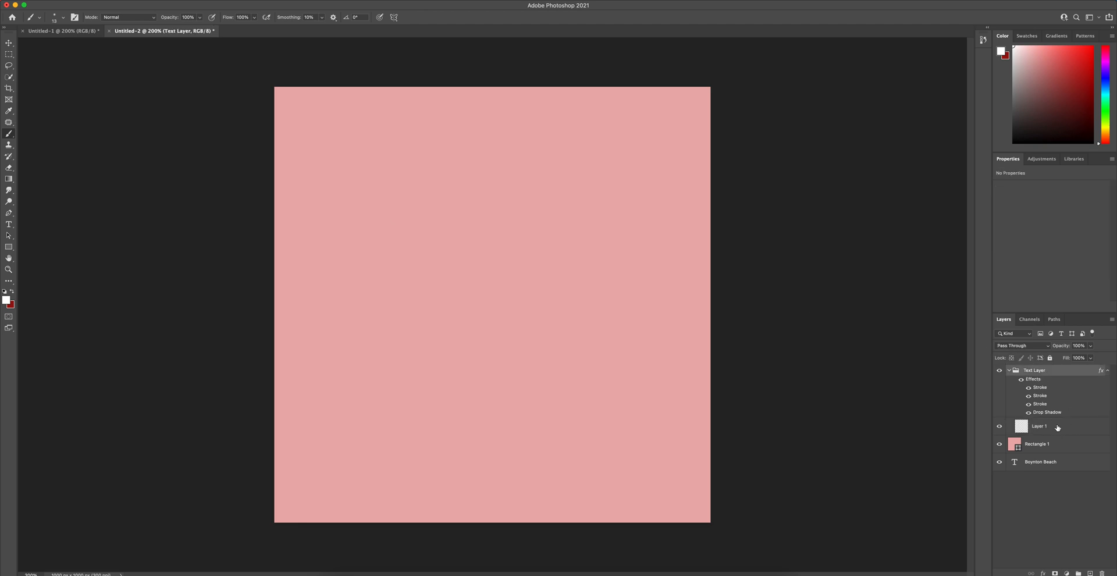
{"action": "left_click", "coordinate": [63, 18]}
{"action": "left_click_drag", "start_coordinate": [54, 44], "coordinate": [66, 45]}
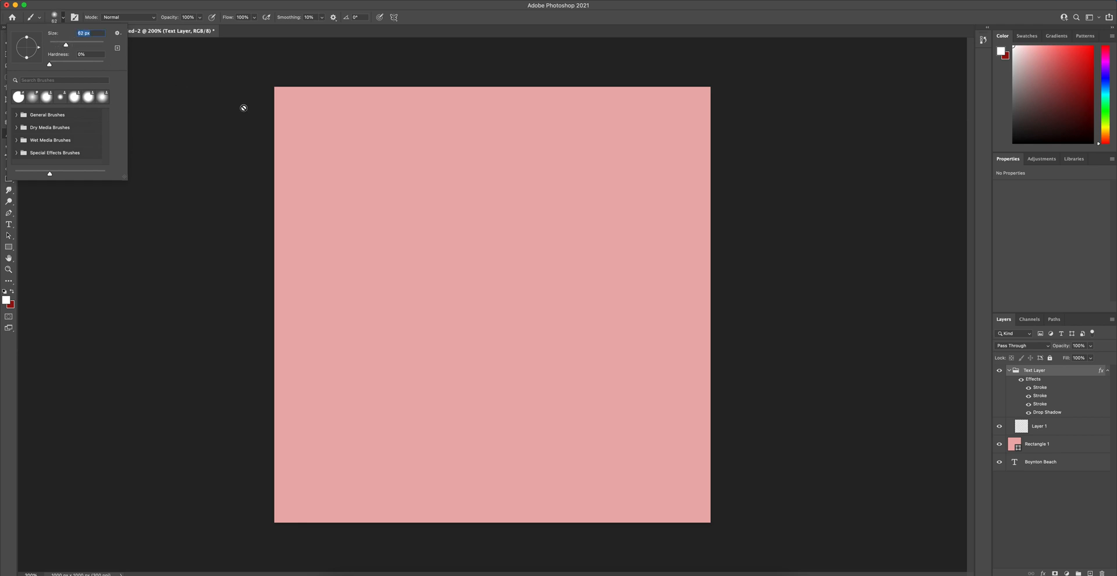
{"action": "left_click", "coordinate": [349, 185]}
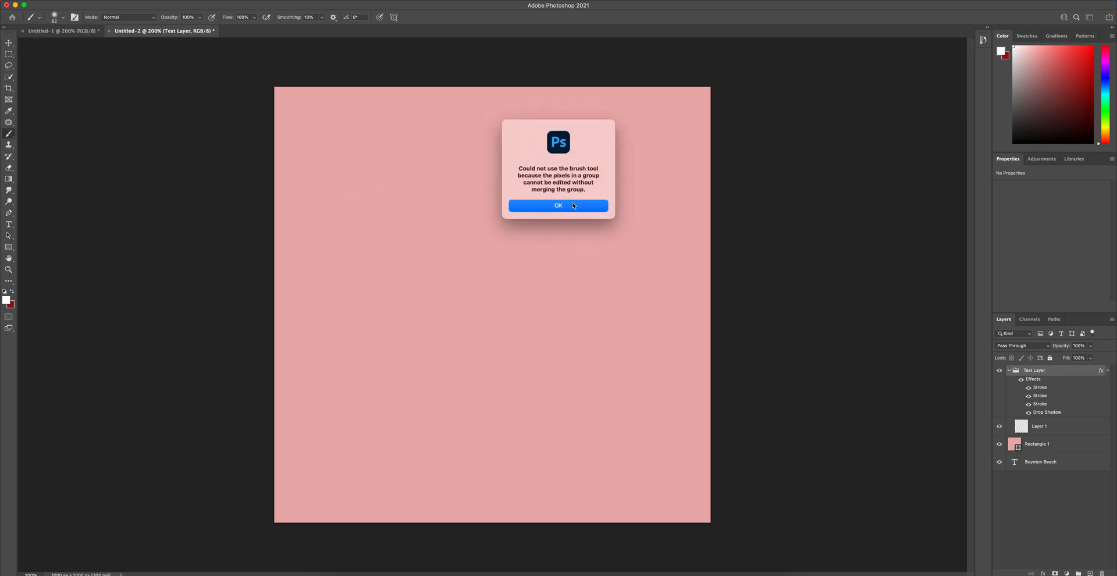
{"action": "left_click", "coordinate": [572, 203]}
Paint a thick curving freehand stroke about 490 px wide on Layer 1 inside the group, and undo it
{"action": "left_click", "coordinate": [1054, 437]}
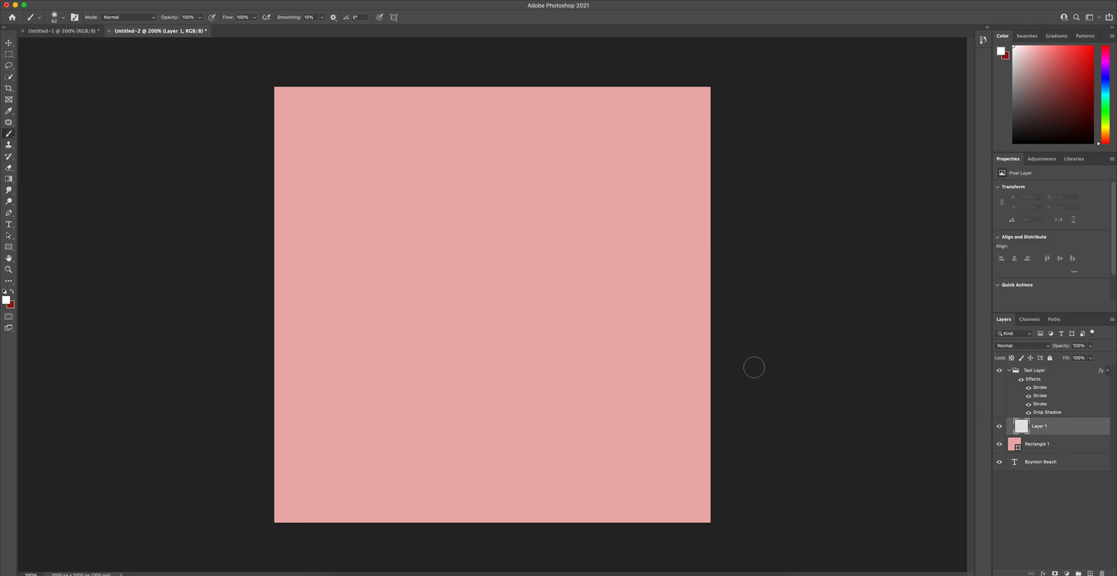
{"action": "mouse_move", "coordinate": [344, 221]}
{"action": "left_mouse_down"}
{"action": "mouse_move", "coordinate": [416, 274]}
{"action": "mouse_move", "coordinate": [474, 280]}
{"action": "mouse_move", "coordinate": [513, 331]}
{"action": "mouse_move", "coordinate": [466, 427]}
{"action": "mouse_move", "coordinate": [387, 413]}
{"action": "mouse_move", "coordinate": [413, 409]}
{"action": "mouse_move", "coordinate": [405, 388]}
{"action": "mouse_move", "coordinate": [346, 349]}
{"action": "left_mouse_up"}
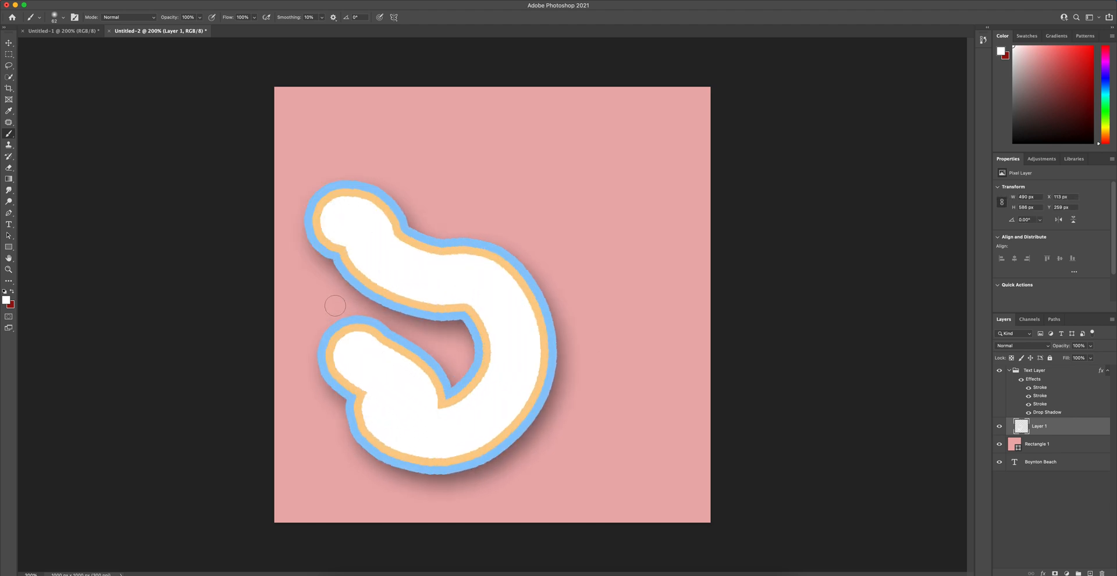
{"action": "key", "text": "super+z"}
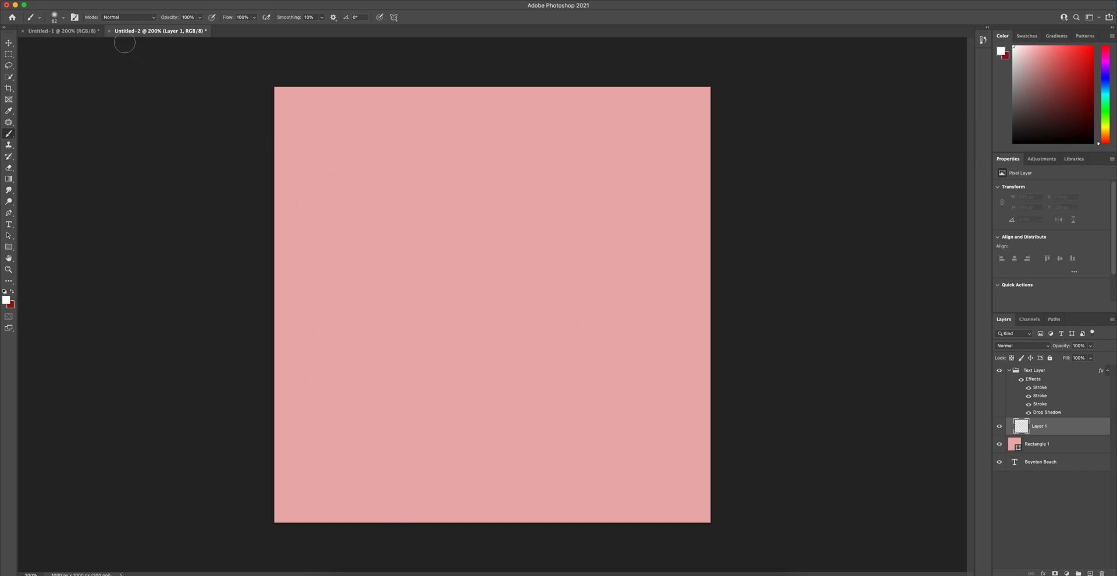
Reduce the brush size and try two freehand strokes on Layer 1, undoing each one
{"action": "left_click", "coordinate": [65, 19]}
{"action": "left_click_drag", "start_coordinate": [65, 45], "coordinate": [56, 45]}
{"action": "mouse_move", "coordinate": [358, 211]}
{"action": "left_mouse_down"}
{"action": "mouse_move", "coordinate": [530, 292]}
{"action": "mouse_move", "coordinate": [536, 369]}
{"action": "mouse_move", "coordinate": [479, 390]}
{"action": "mouse_move", "coordinate": [415, 379]}
{"action": "mouse_move", "coordinate": [396, 393]}
{"action": "mouse_move", "coordinate": [419, 429]}
{"action": "mouse_move", "coordinate": [503, 456]}
{"action": "mouse_move", "coordinate": [573, 441]}
{"action": "mouse_move", "coordinate": [626, 361]}
{"action": "mouse_move", "coordinate": [616, 276]}
{"action": "mouse_move", "coordinate": [549, 182]}
{"action": "mouse_move", "coordinate": [551, 172]}
{"action": "mouse_move", "coordinate": [588, 174]}
{"action": "mouse_move", "coordinate": [501, 143]}
{"action": "left_mouse_up"}
{"action": "key", "text": "super+z"}
{"action": "mouse_move", "coordinate": [424, 352]}
{"action": "left_mouse_down"}
{"action": "mouse_move", "coordinate": [414, 191]}
{"action": "mouse_move", "coordinate": [499, 165]}
{"action": "mouse_move", "coordinate": [519, 214]}
{"action": "mouse_move", "coordinate": [445, 356]}
{"action": "left_mouse_up"}
{"action": "key", "text": "super+z"}
Make the brush smaller still, paint a heart outline about 360 px wide on Layer 1, and undo it
{"action": "left_click", "coordinate": [62, 18]}
{"action": "left_click_drag", "start_coordinate": [57, 44], "coordinate": [52, 45]}
{"action": "mouse_move", "coordinate": [418, 372]}
{"action": "left_mouse_down"}
{"action": "mouse_move", "coordinate": [375, 271]}
{"action": "mouse_move", "coordinate": [421, 214]}
{"action": "mouse_move", "coordinate": [436, 254]}
{"action": "mouse_move", "coordinate": [491, 211]}
{"action": "mouse_move", "coordinate": [524, 260]}
{"action": "mouse_move", "coordinate": [439, 370]}
{"action": "left_mouse_up"}
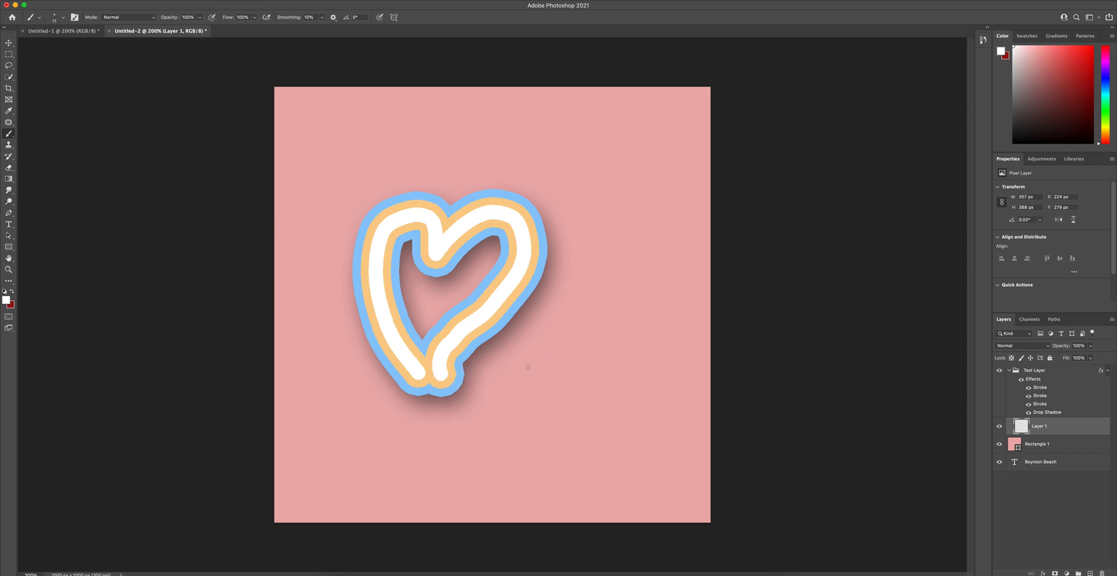
{"action": "key", "text": "super+z"}
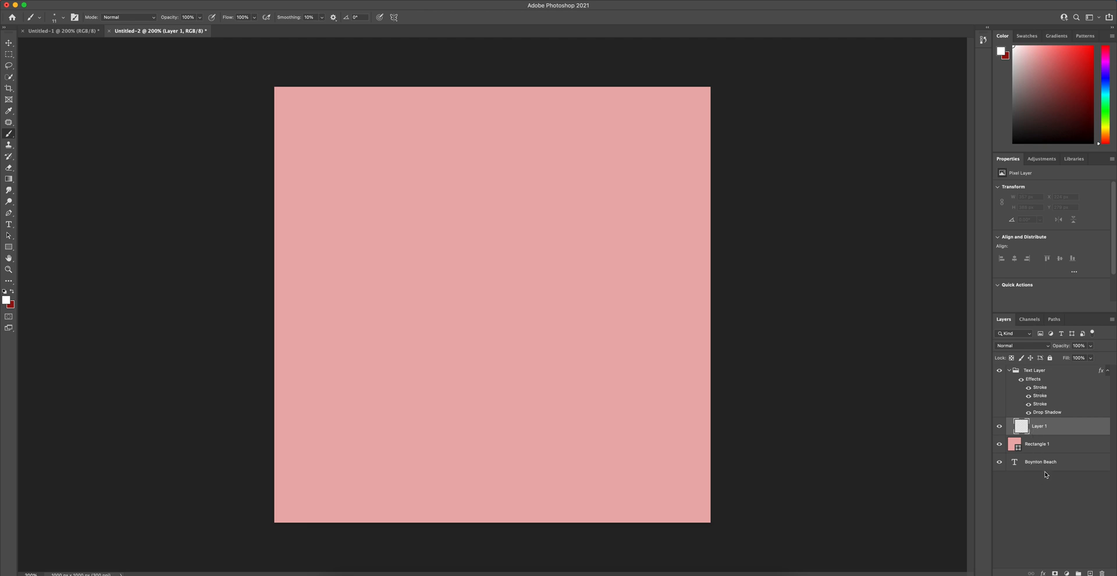
Move the Boynton Beach text layer back into the Text Layer group above Layer 1, and deselect it with the Move tool
{"action": "left_click_drag", "start_coordinate": [1044, 464], "coordinate": [1031, 424]}
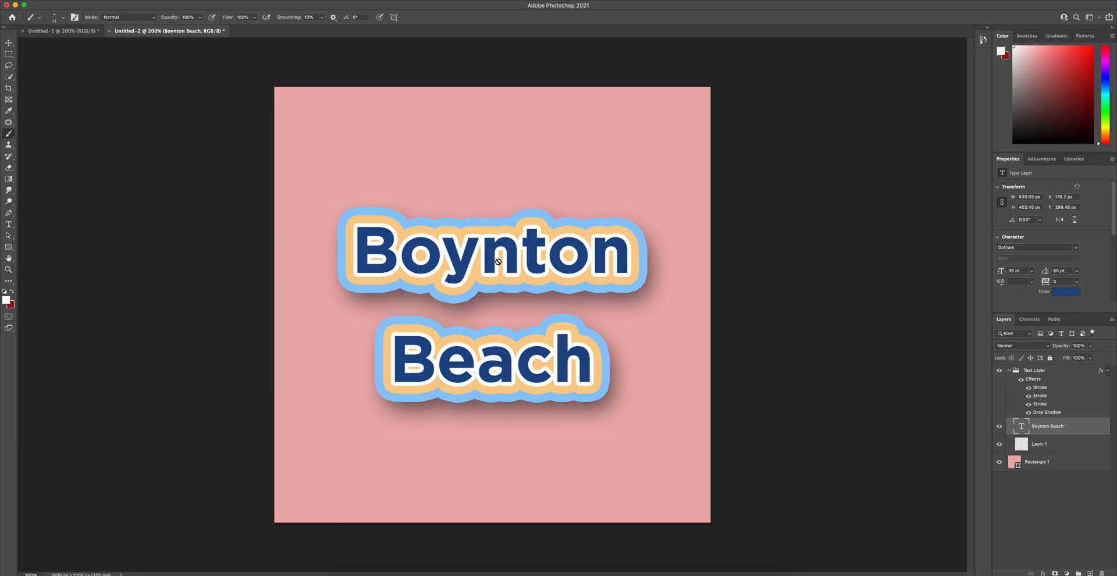
{"action": "key", "text": "v"}
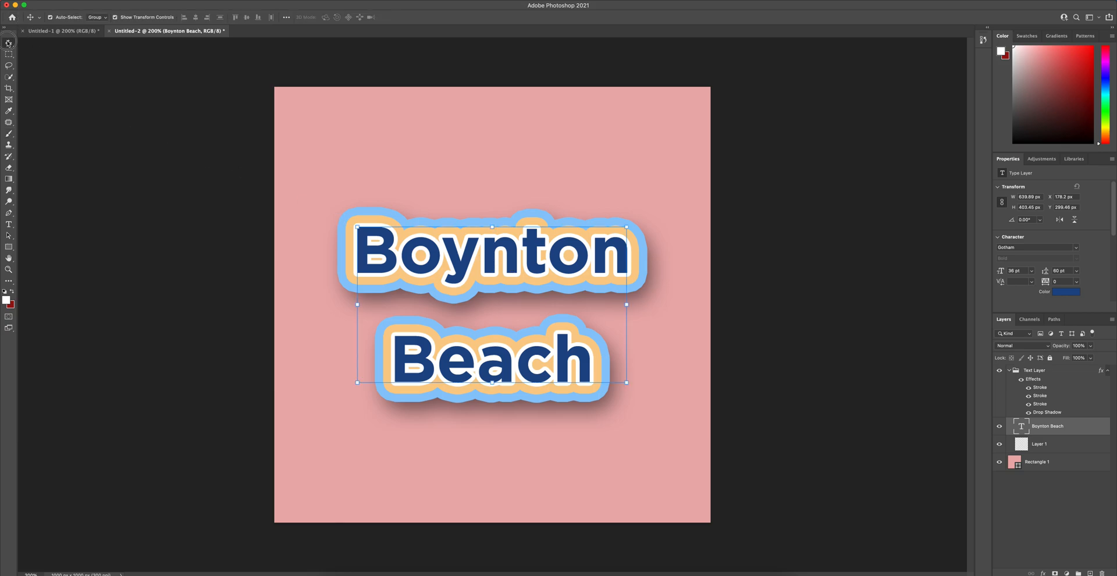
{"action": "left_click", "coordinate": [199, 90]}
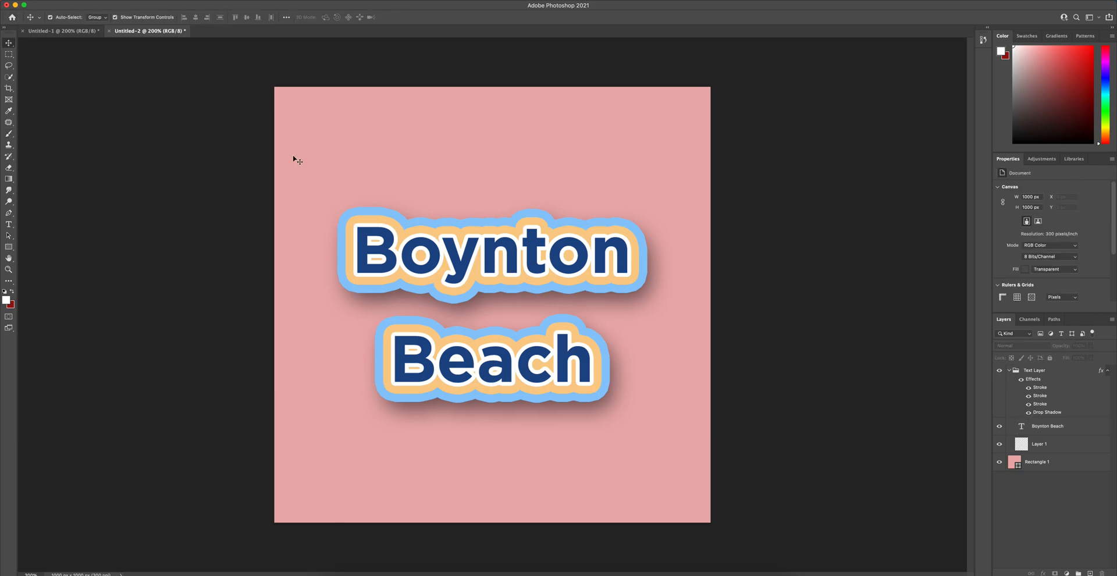